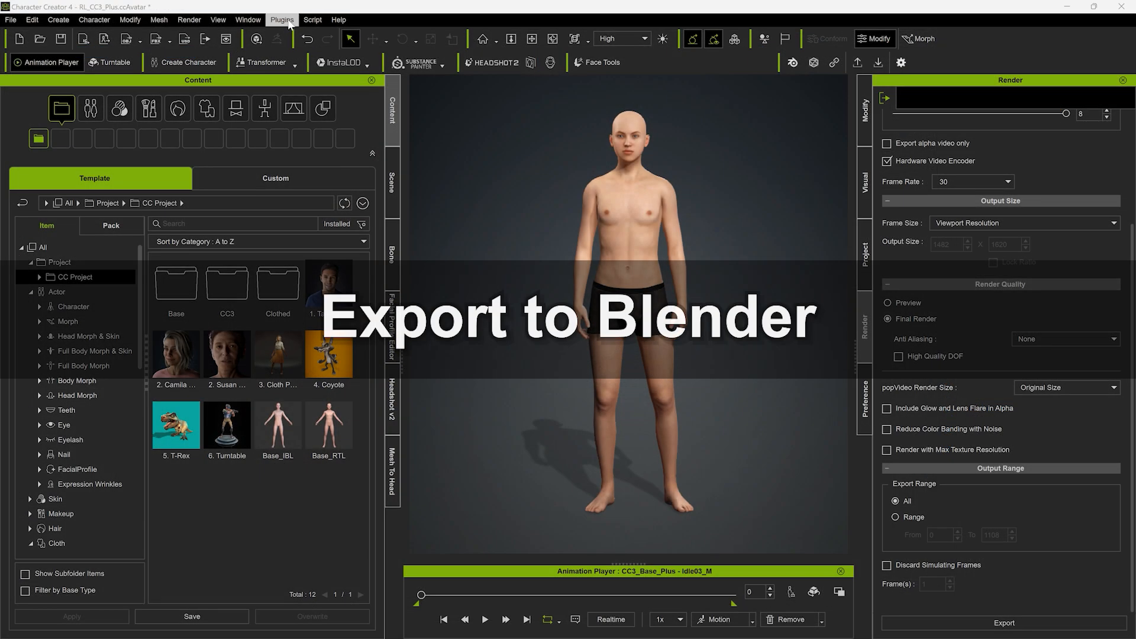
Export the character to Blender through the Blender Pipeline plugin as Character Only with the facial expression profile included
left_click(282, 20)
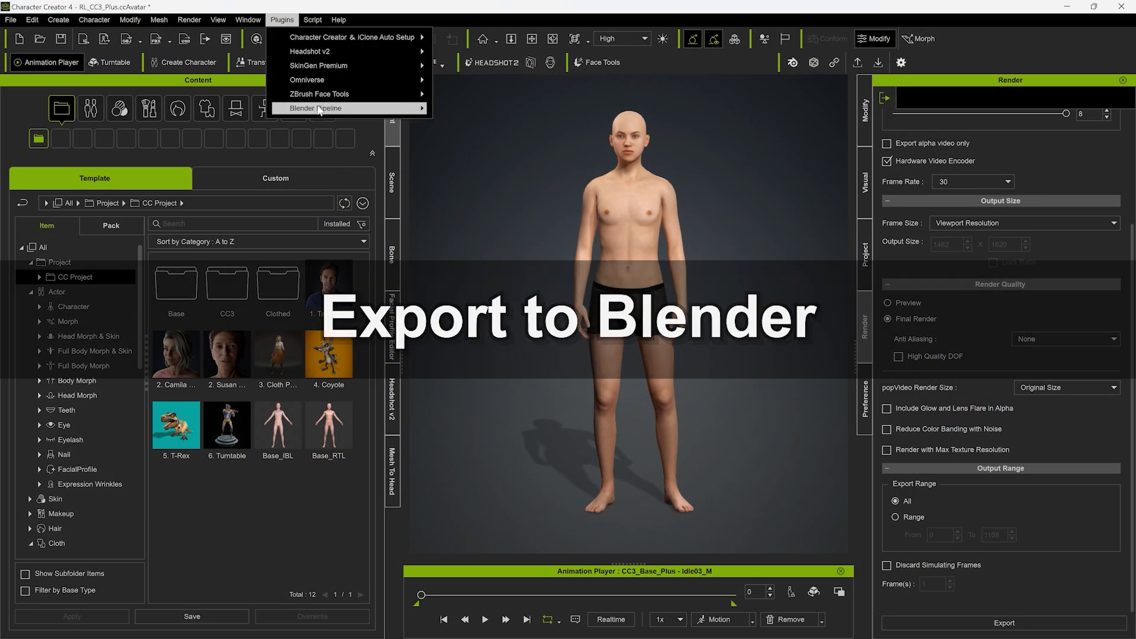
mouse_move(355, 108)
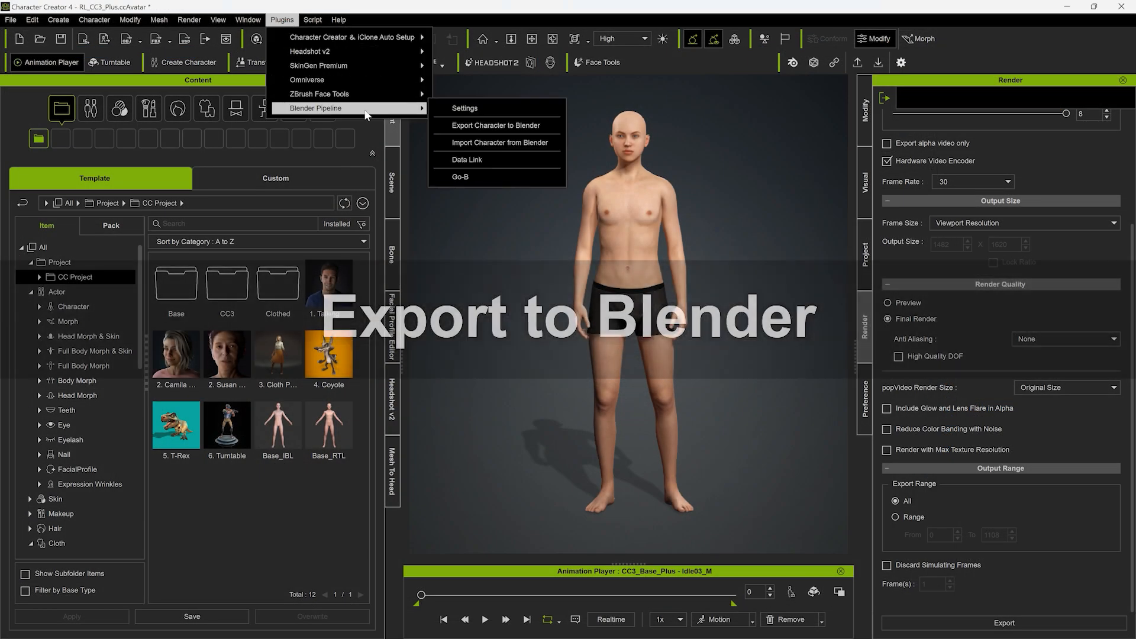
left_click(470, 126)
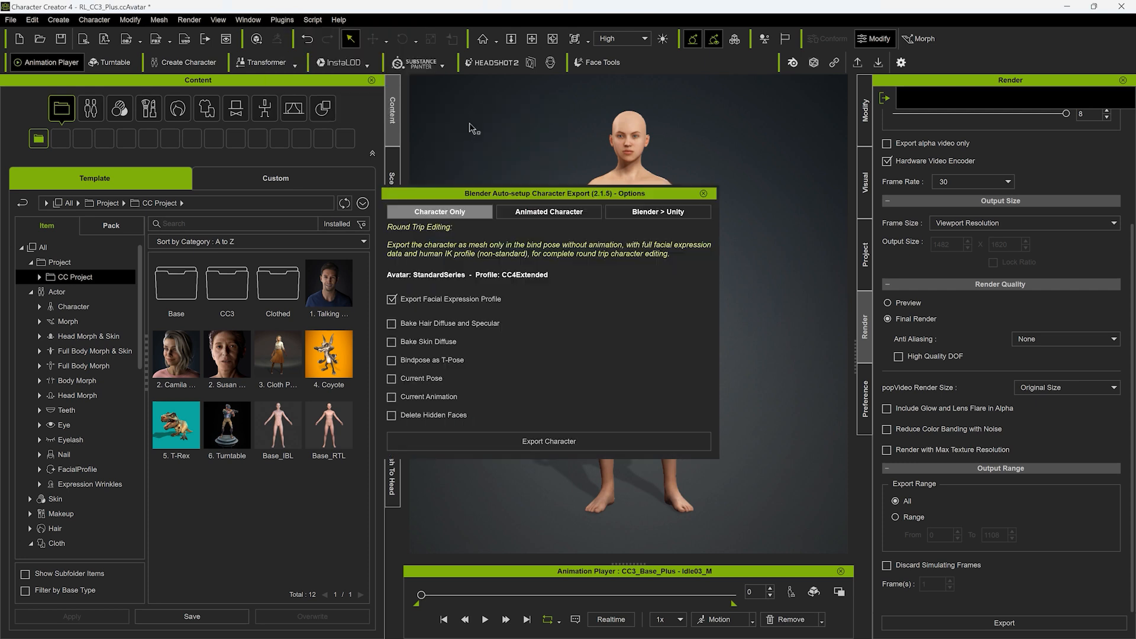
left_click(486, 441)
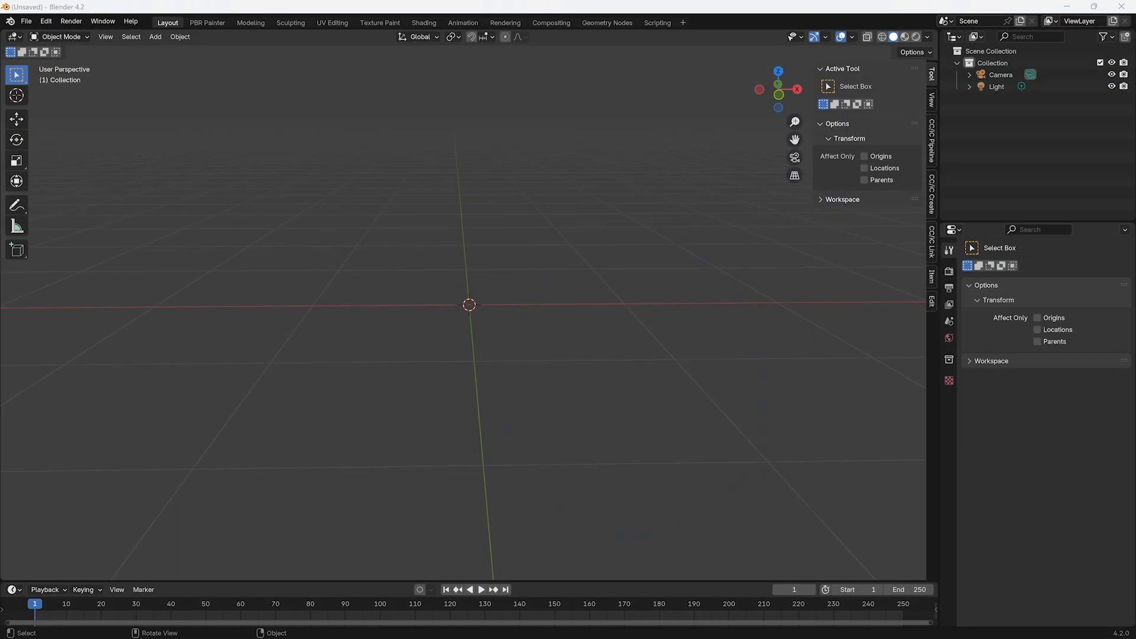
Switch to Blender and import the character file Monk.fbx from the Monk folder with the CC/iC Pipeline add-on
left_click(932, 142)
left_click(844, 169)
left_click(311, 445)
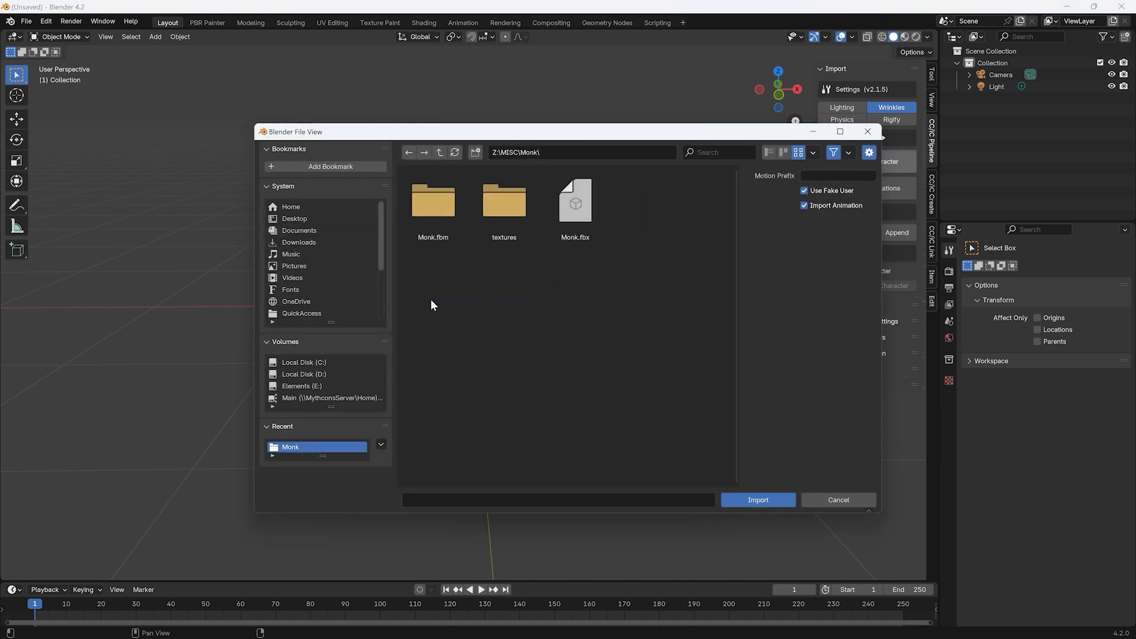
double_click(581, 217)
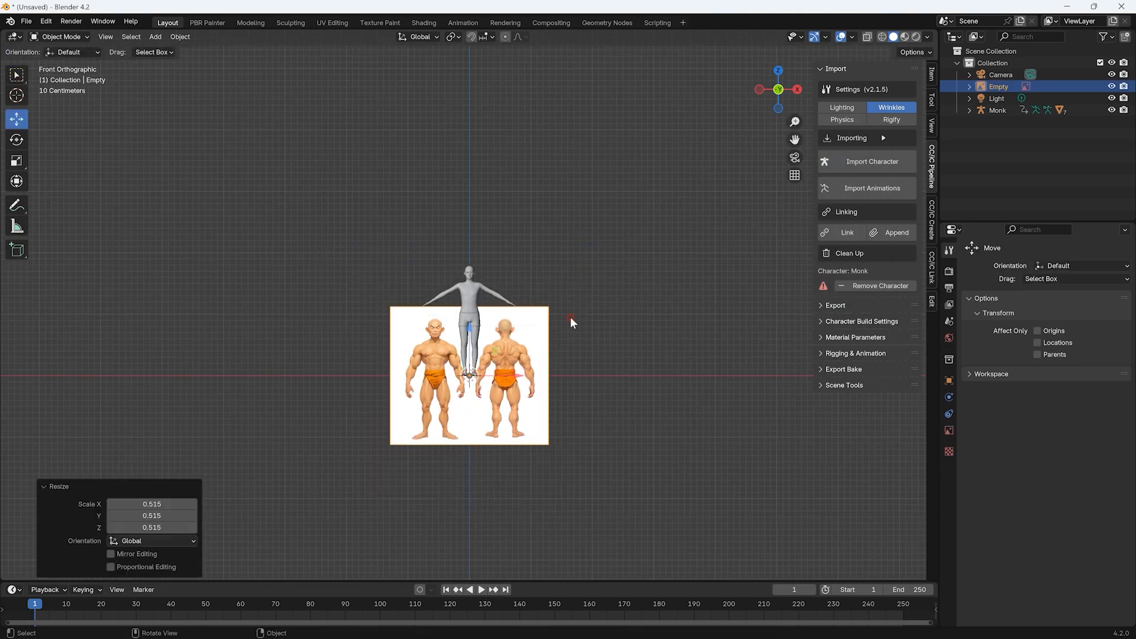
Scale and move the monk reference image so its front figure lines up with the imported character
scroll(569, 317, "up", 3)
key("s")
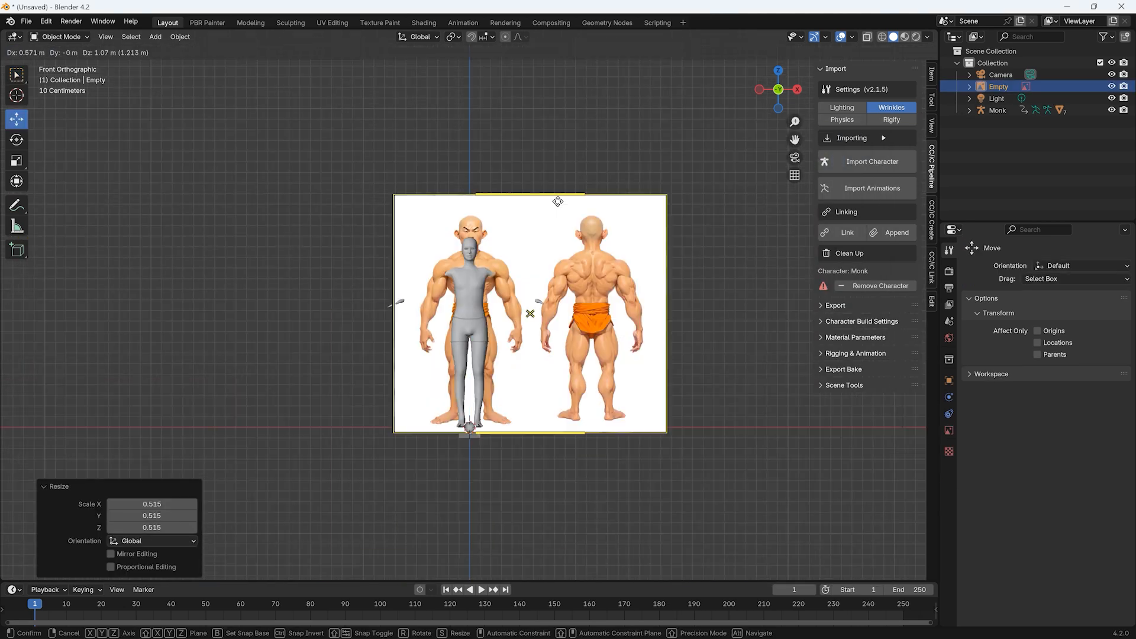
left_click(638, 225)
key("g")
left_click(636, 246)
key("s")
left_click(615, 211)
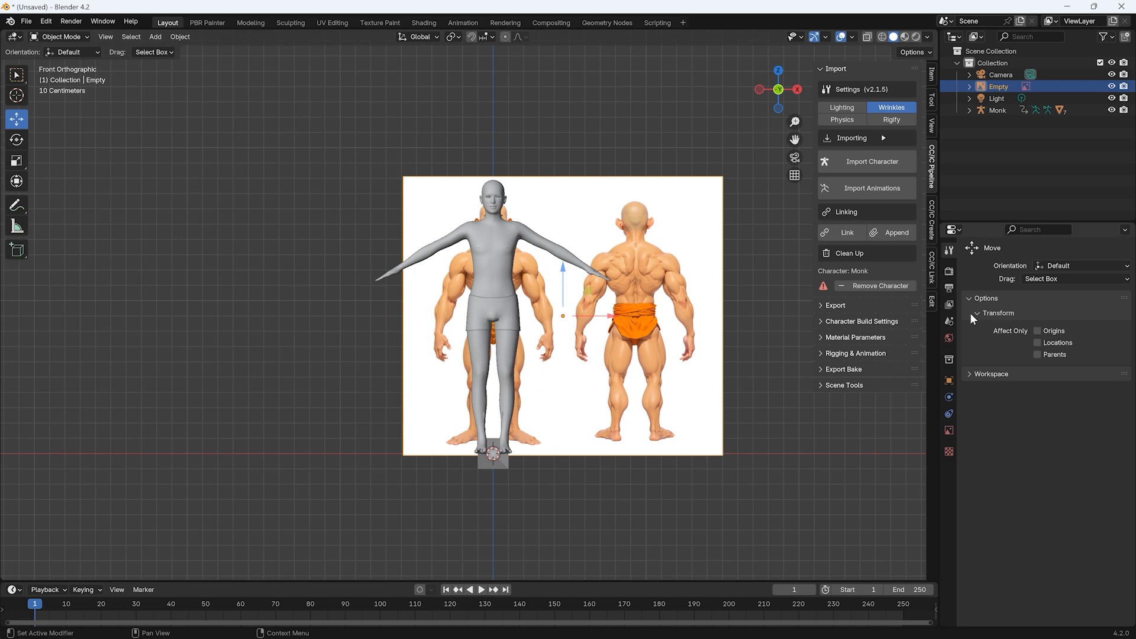
Set the reference image's depth to Front and reduce its opacity so the character shows through
left_click(948, 430)
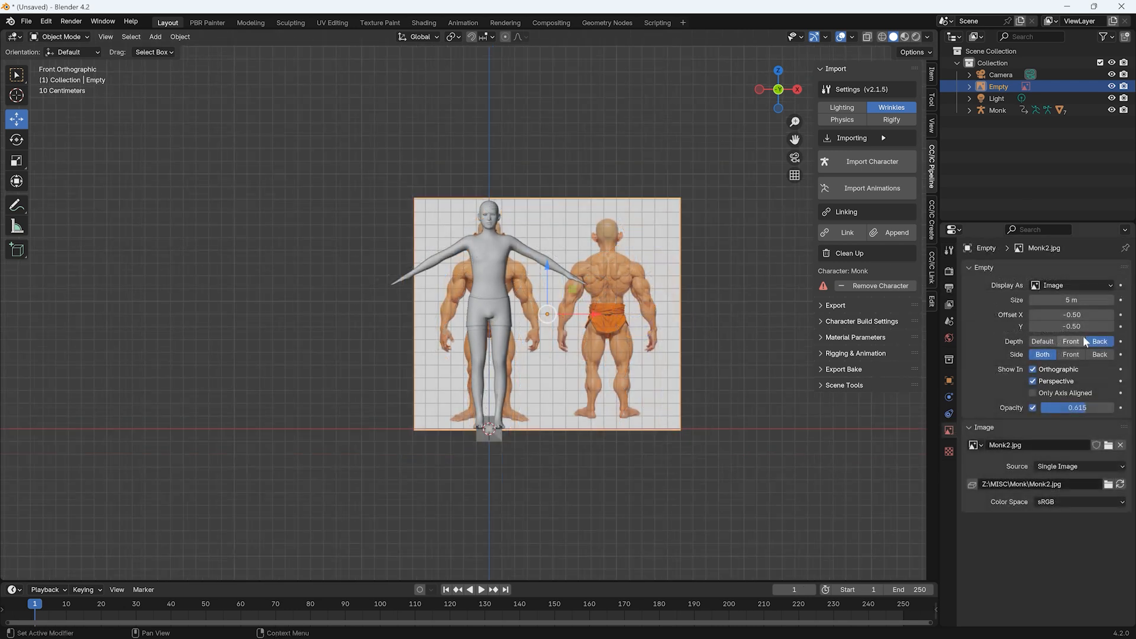
left_click(1083, 341)
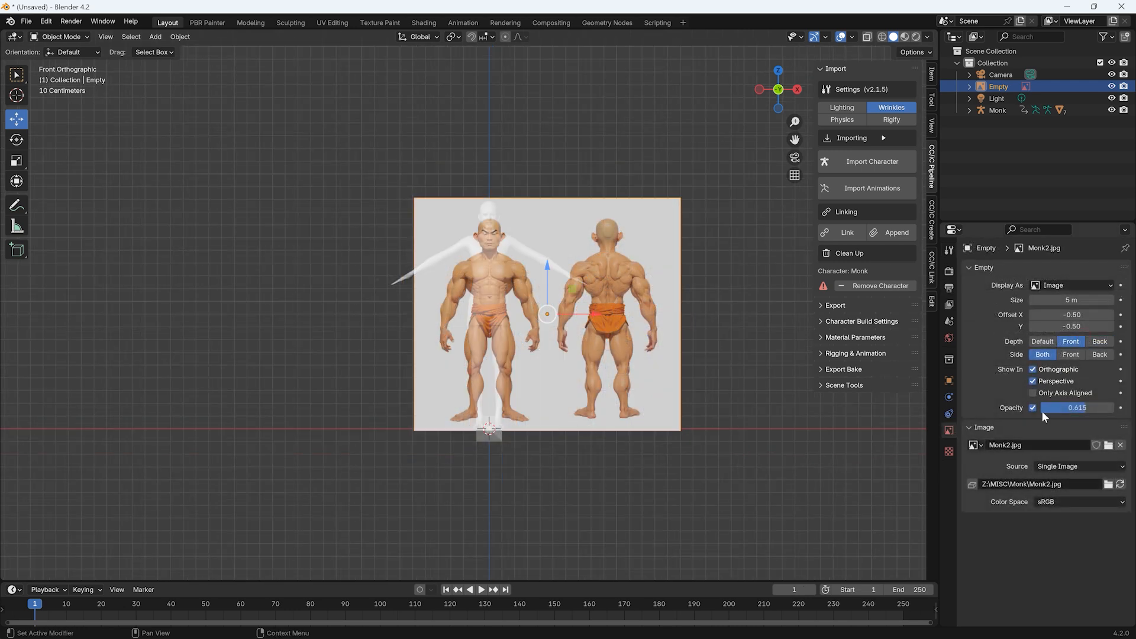
left_click_drag(1063, 407, 1052, 407)
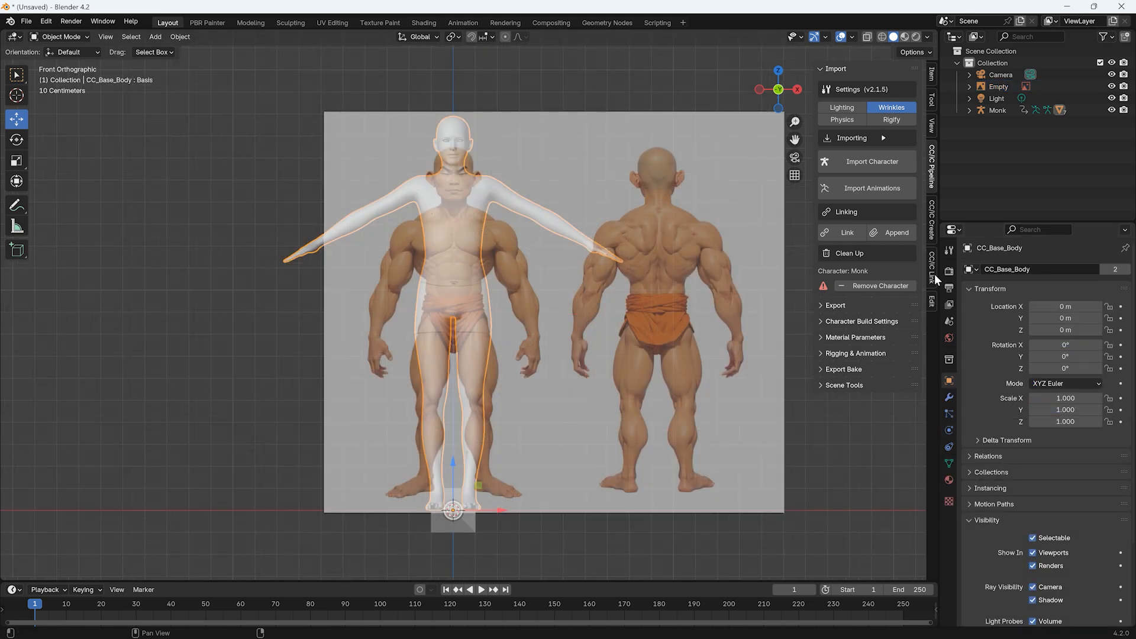
Start proportion editing on the character and rescale the thigh bones with child scale inheritance set to None
left_click(932, 220)
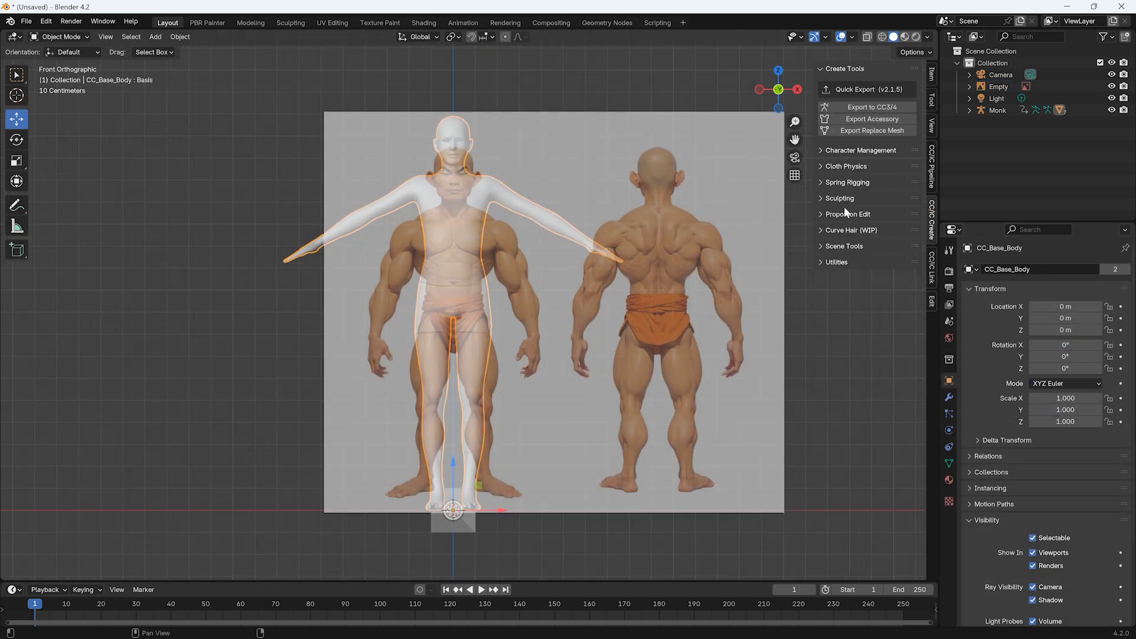
left_click(856, 239)
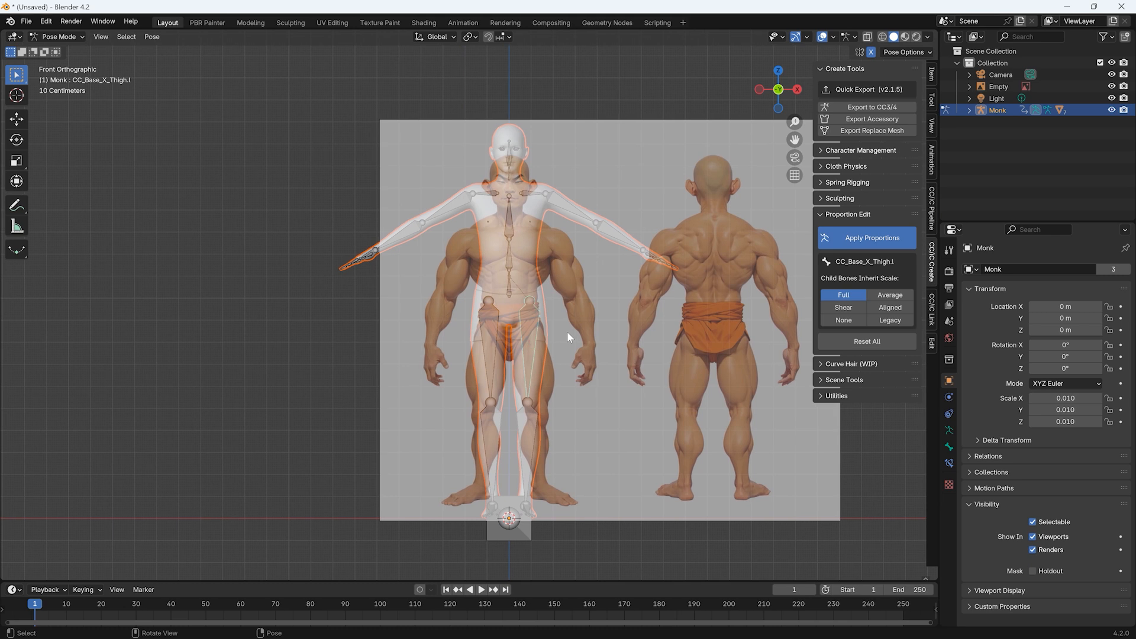
key("s")
key("y")
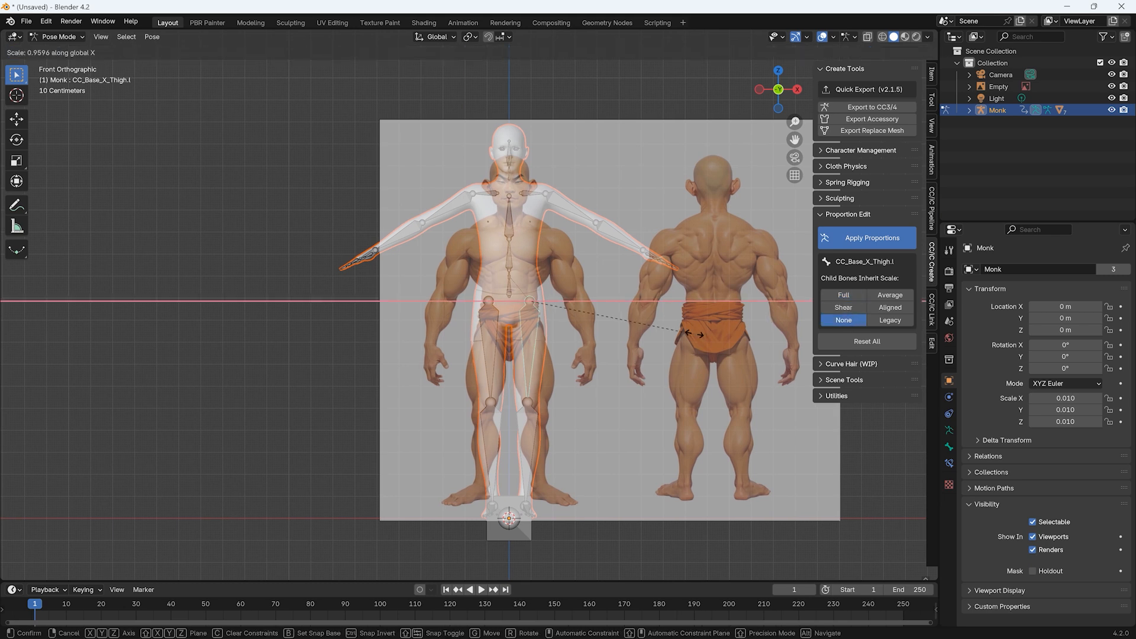
left_click(676, 330)
Rescale the calf bones with child scale inheritance set to None and lower the hip bone about 0.06 m along Z
left_click(539, 414)
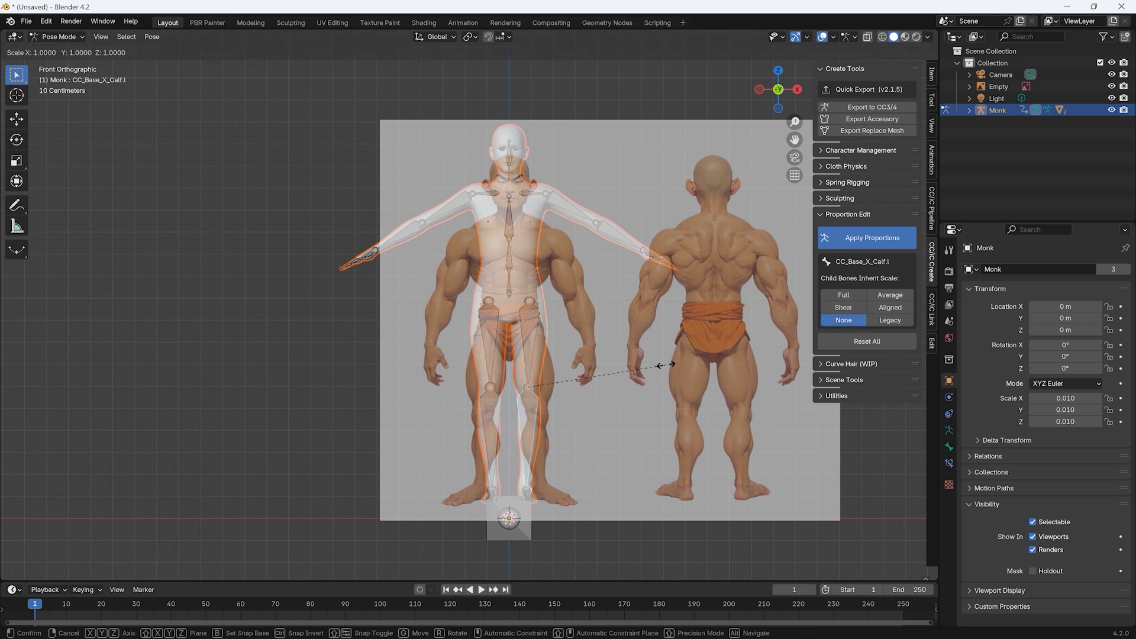
key("s")
key("z")
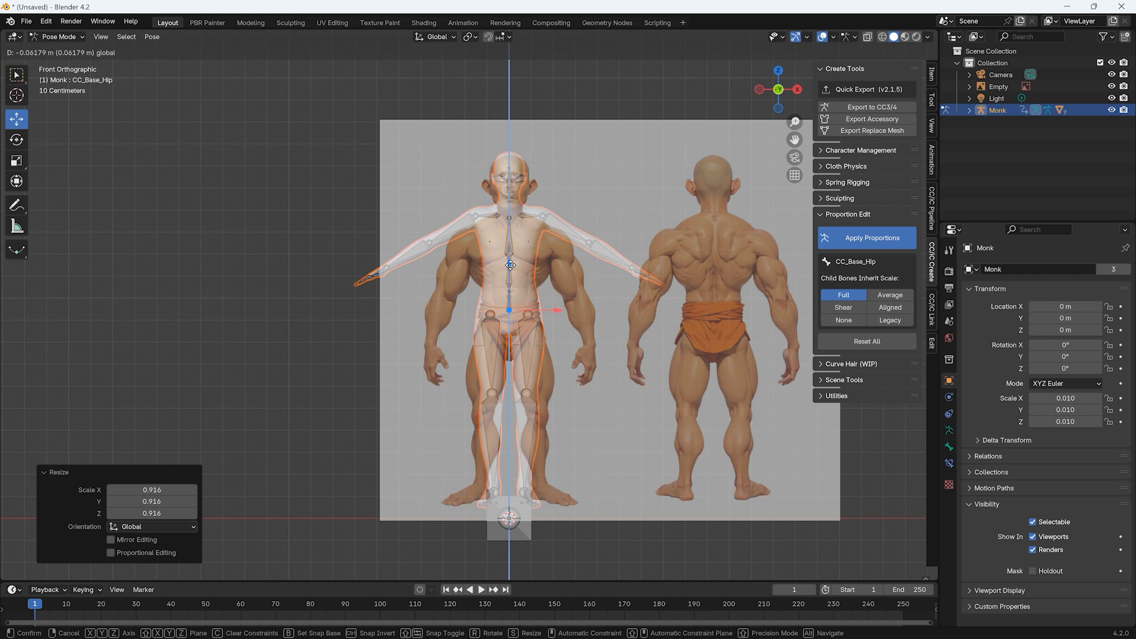
key("s")
key("z")
left_click(631, 439)
Scale and adjust the foot bones to fit the feet in the reference image
left_click(527, 491)
key("s")
left_click(621, 496)
left_click_drag(576, 489, 579, 490)
left_click(580, 489)
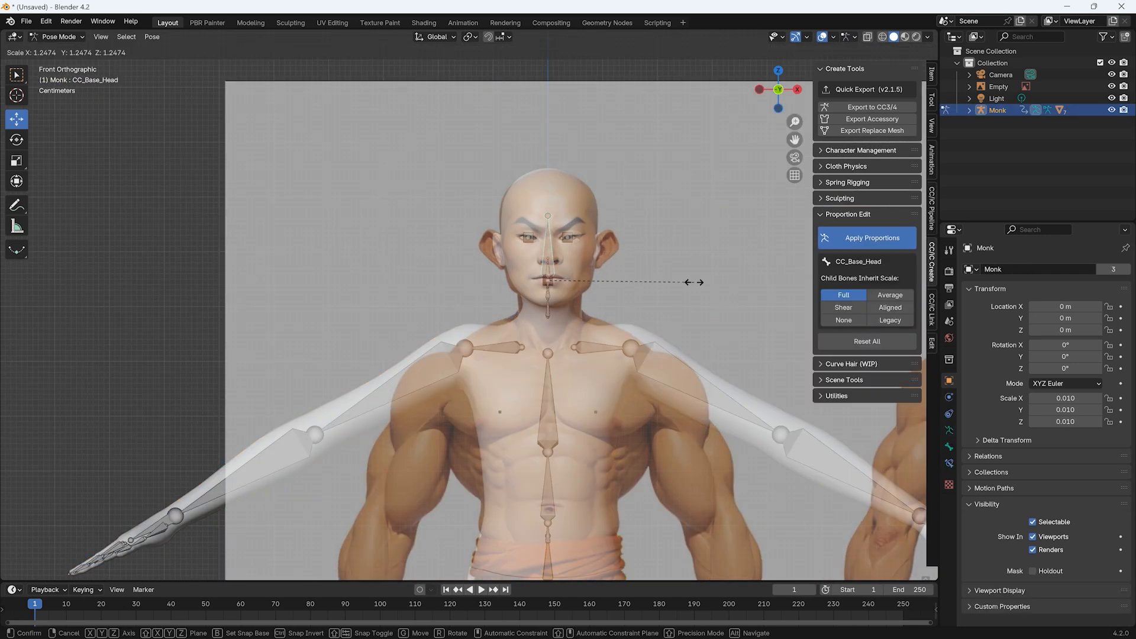
Scale the head bone uniformly by about 1.245 and fit the width along X to the reference
left_click(690, 282)
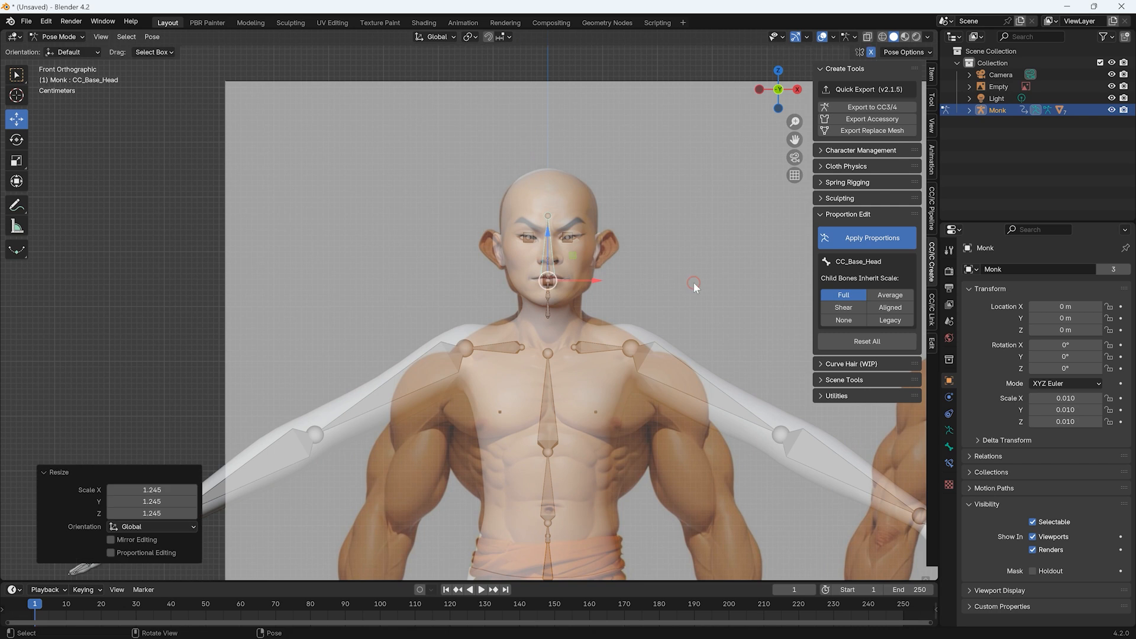
scroll(690, 281, "down", 2)
key("s")
key("x")
left_click(646, 299)
Set child scale inheritance to None for CC_Base_Spine01 and widen the bone along X to match the reference
left_click(501, 311)
left_click(842, 320)
key("s")
key("x")
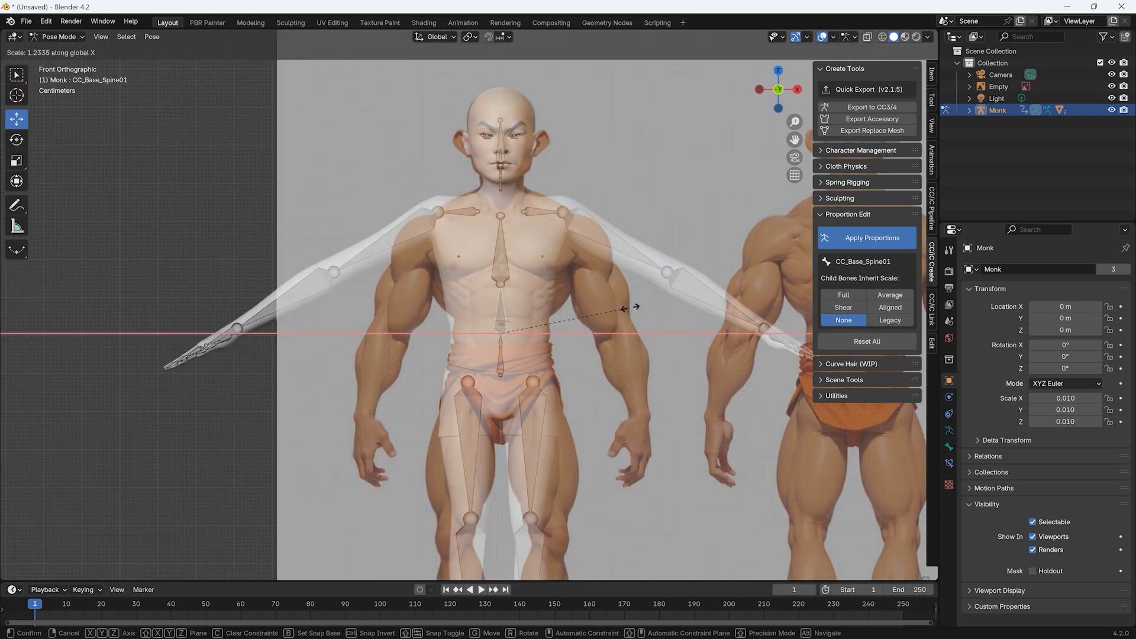
left_click(611, 307)
Set child scale inheritance to None for CC_Base_Pelvis and scale the bone along X to fit the reference hips
left_click(494, 306)
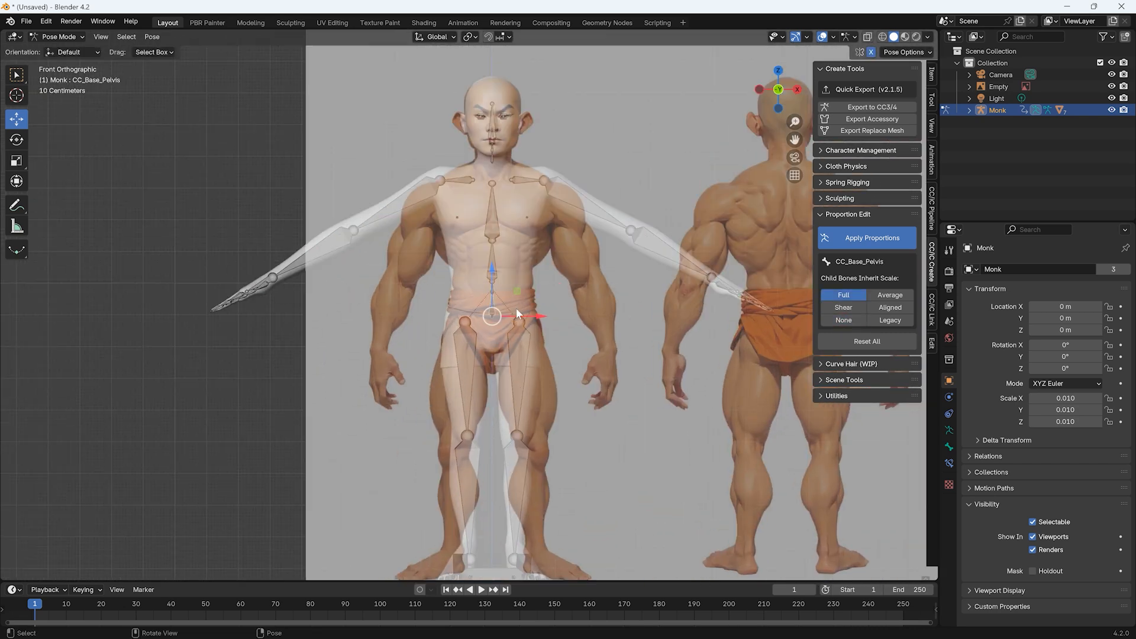
left_click(843, 319)
key("s")
key("x")
left_click(599, 322)
Scale the lower spine bone and CC_Base_Spine02 along X so the waist and chest match the reference
left_click(489, 274)
key("s")
key("x")
left_click(592, 302)
left_click(489, 222)
key("s")
key("x")
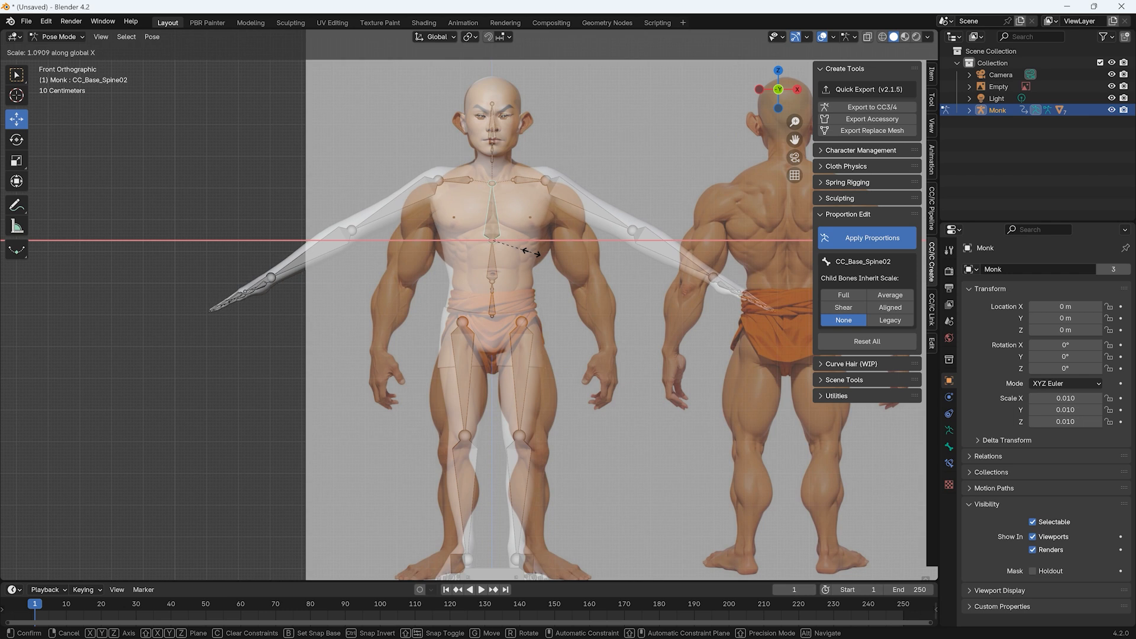
left_click(517, 214)
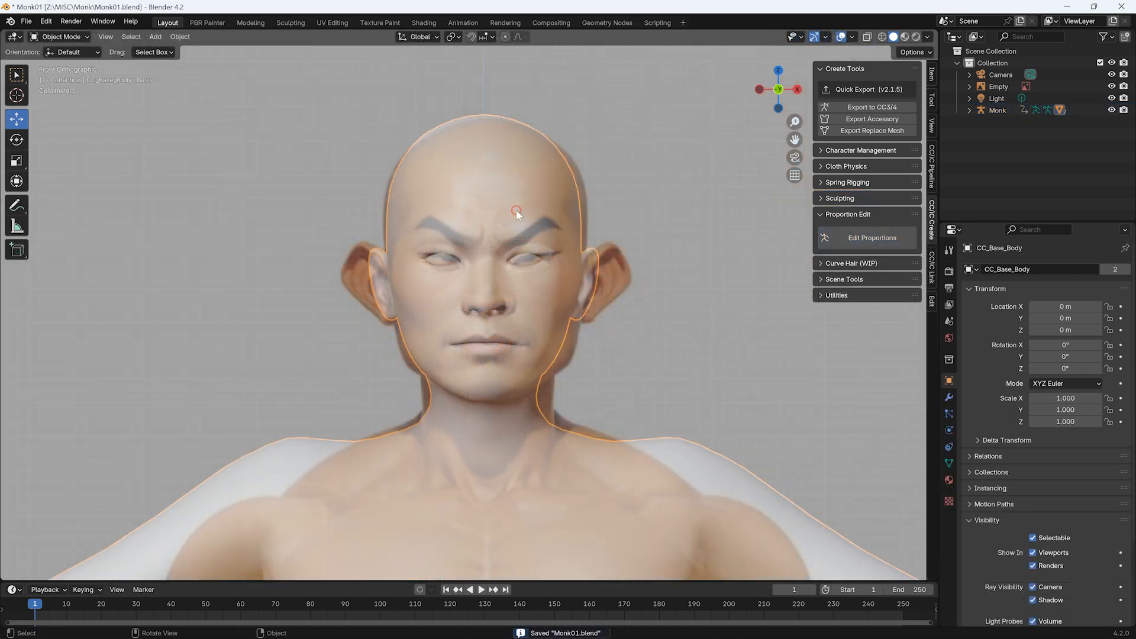
Enter Sculpt Mode on CC_Base_Body and pull the ears outward to the reference outline with the Grab brush
left_click(60, 36)
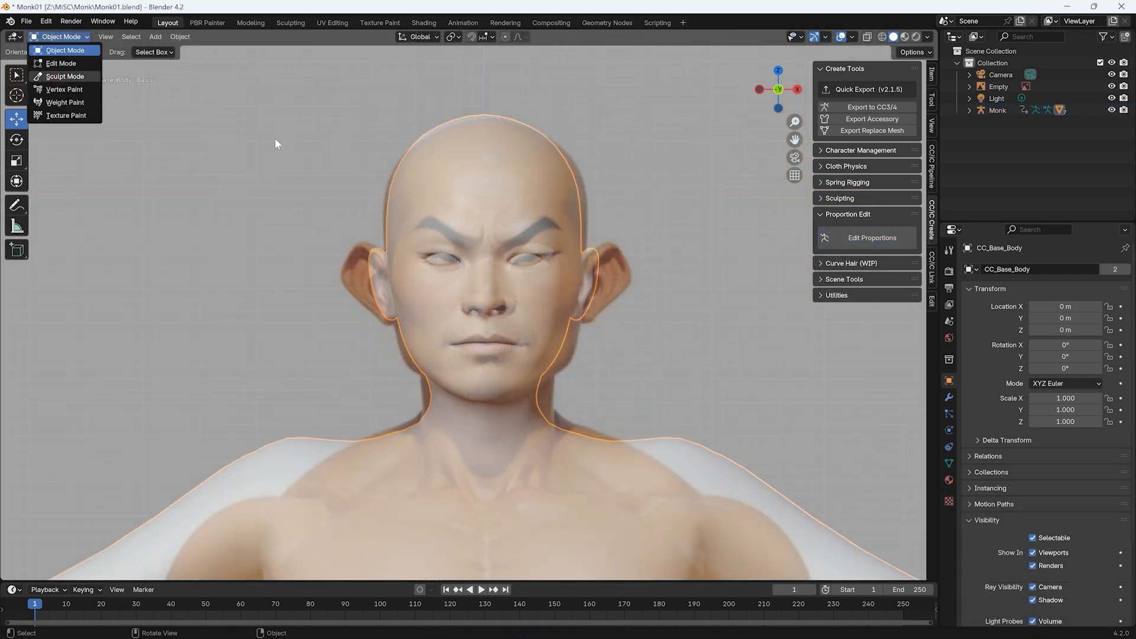
key("s")
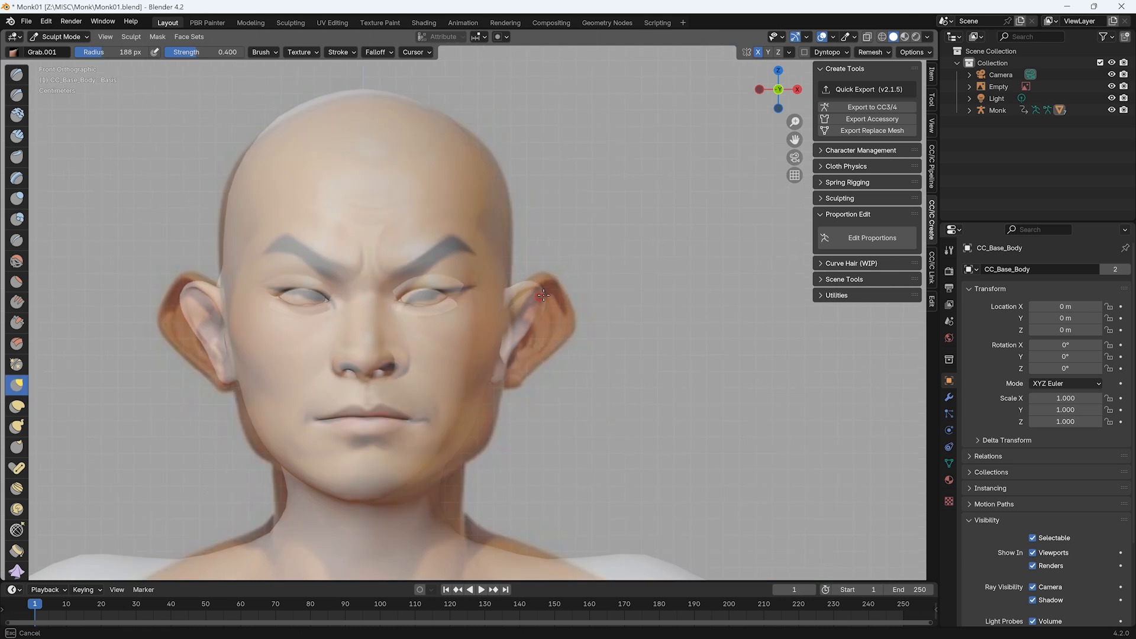
mouse_move(541, 299)
left_mouse_down()
mouse_move(540, 350)
mouse_move(543, 297)
mouse_move(569, 314)
left_mouse_up()
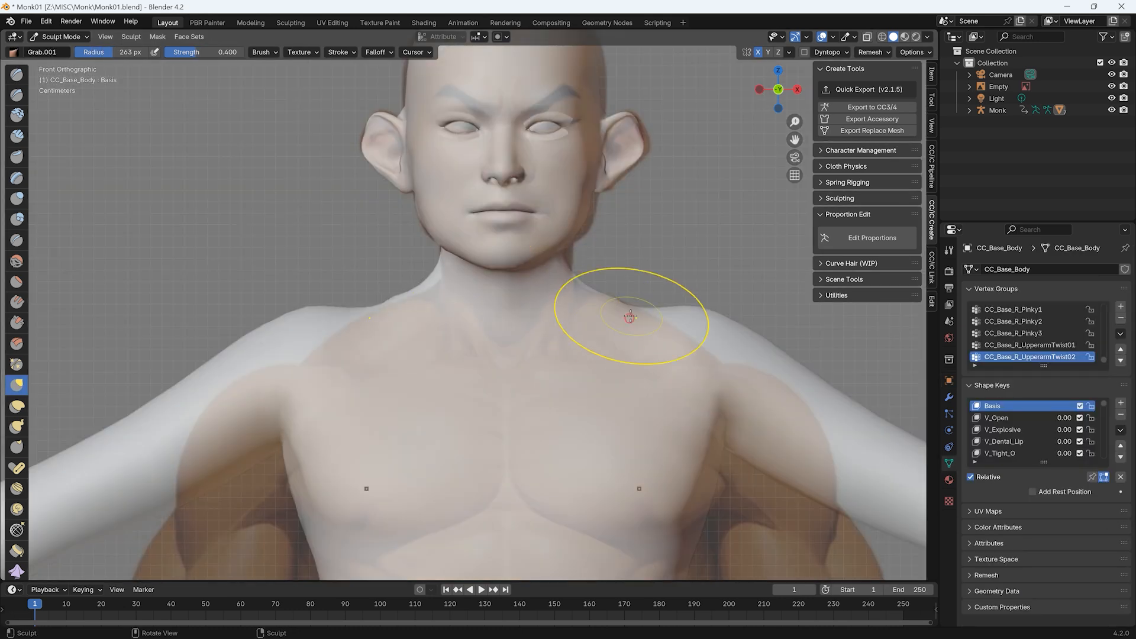
Reshape the eyelids and inner eye corners with the Grab brush to follow the reference face
middle_click_drag(485, 122, 488, 363, "shift")
scroll(484, 356, "up", 2)
scroll(479, 331, "up", 2)
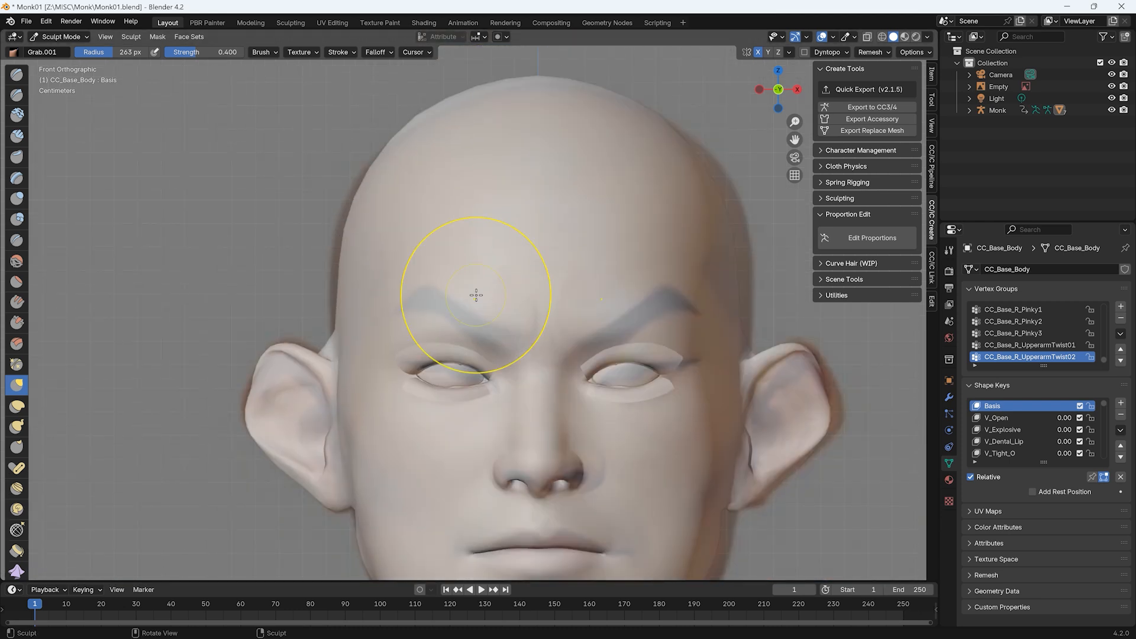
key("g")
left_click_drag(436, 417, 440, 401)
left_click_drag(452, 349, 446, 355)
mouse_move(485, 366)
left_mouse_down()
mouse_move(509, 377)
mouse_move(472, 406)
left_mouse_up()
Turn on the wireframe overlay and thicken the calves with the Inflate/Deflate brush
key("bracketright")
key("bracketright")
key("bracketright")
left_click(833, 37)
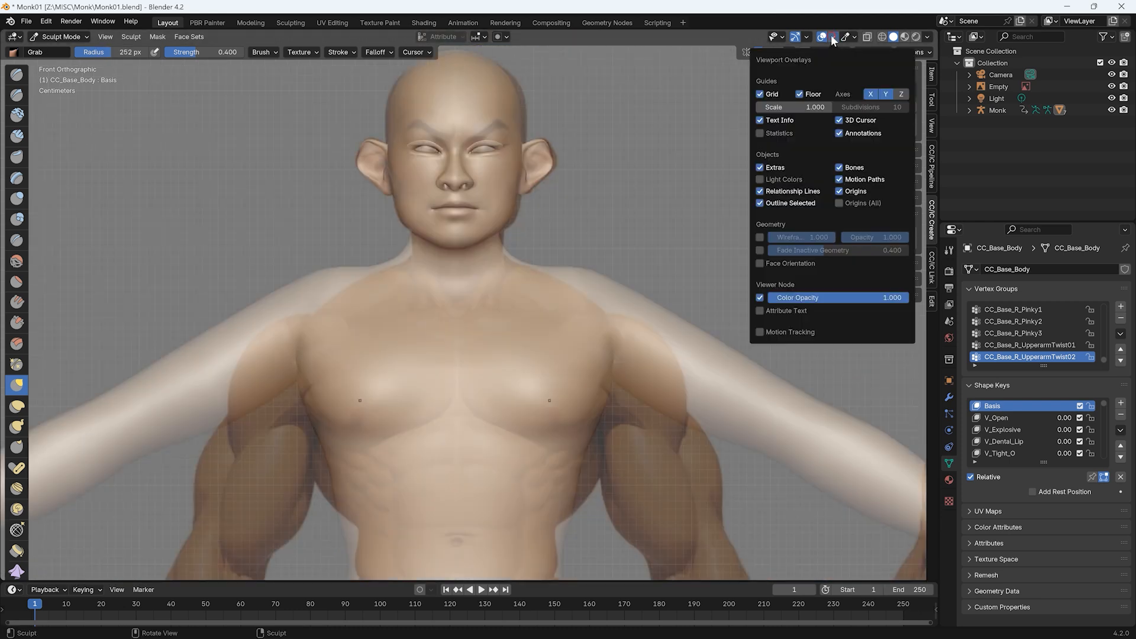
left_click(760, 238)
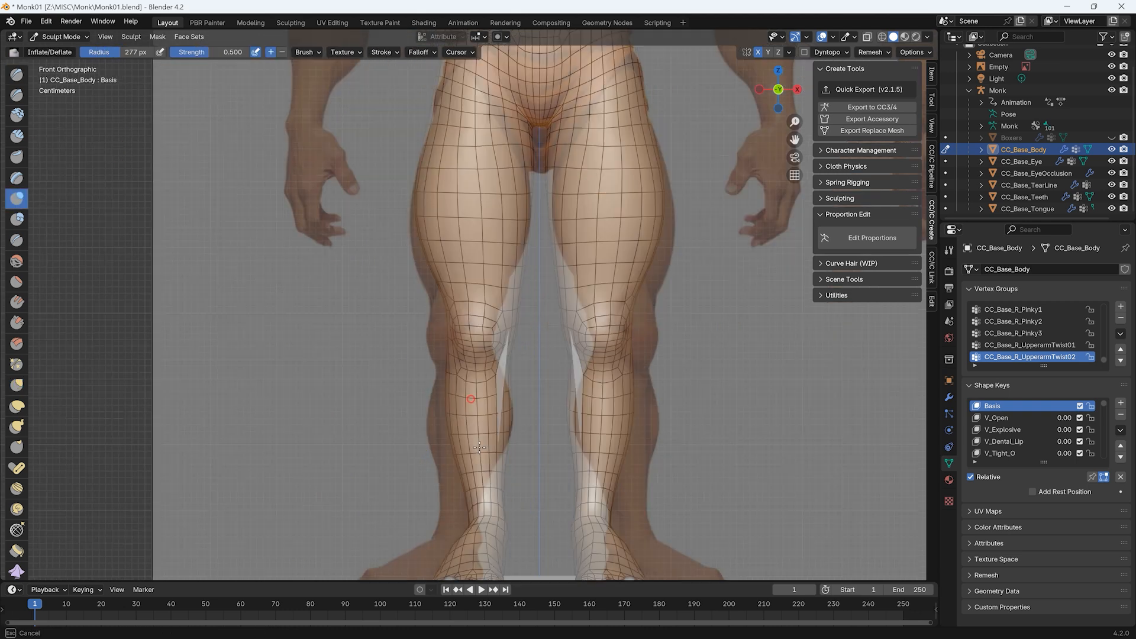
left_click_drag(451, 432, 520, 418)
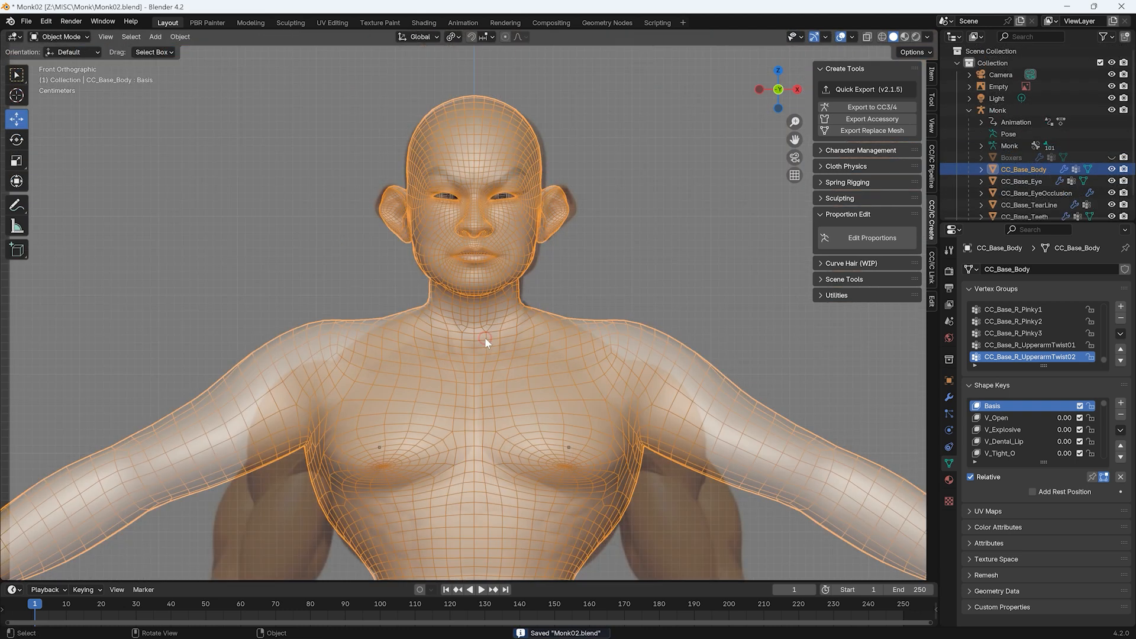
Set up a body sculpt at multi-res level 2 and turn off the wireframe overlay
scroll(485, 337, "down", 3)
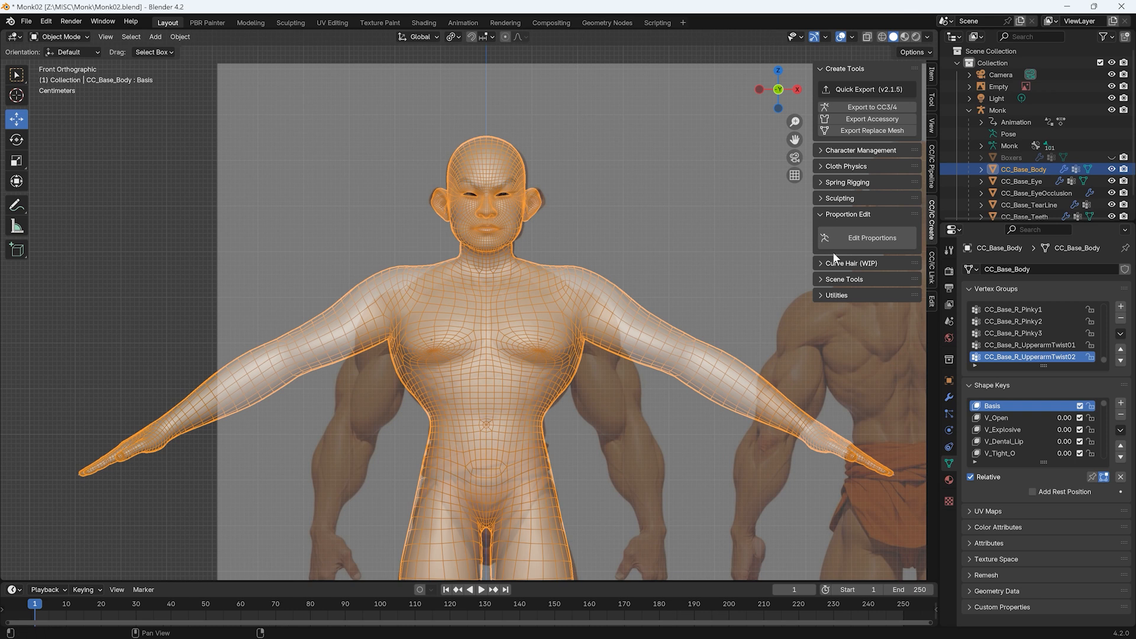
left_click(850, 198)
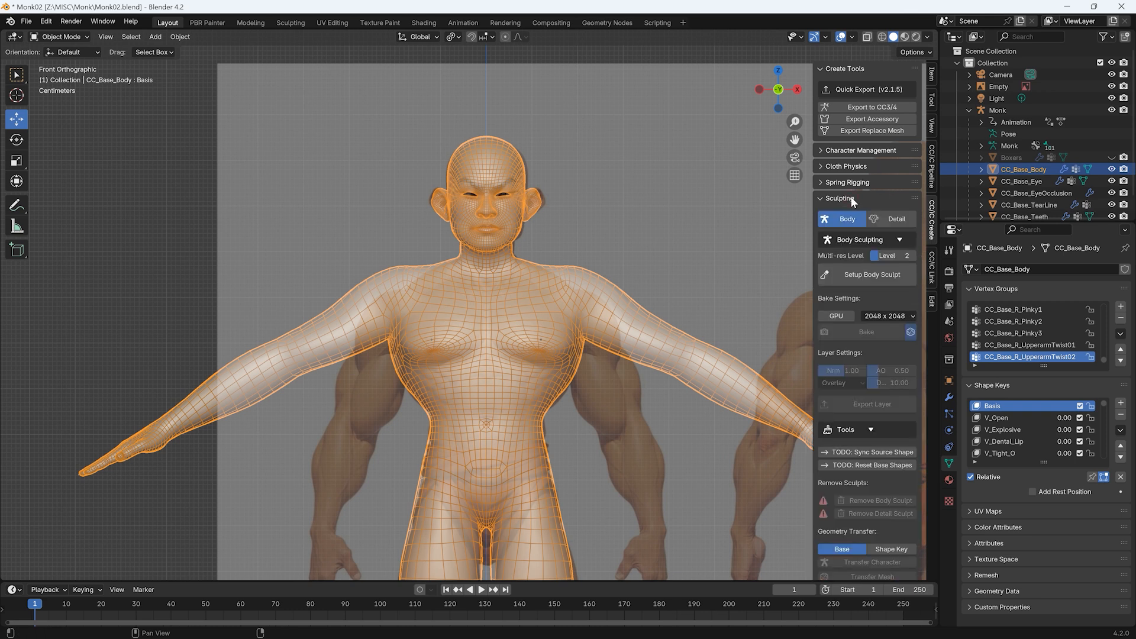
left_click(854, 275)
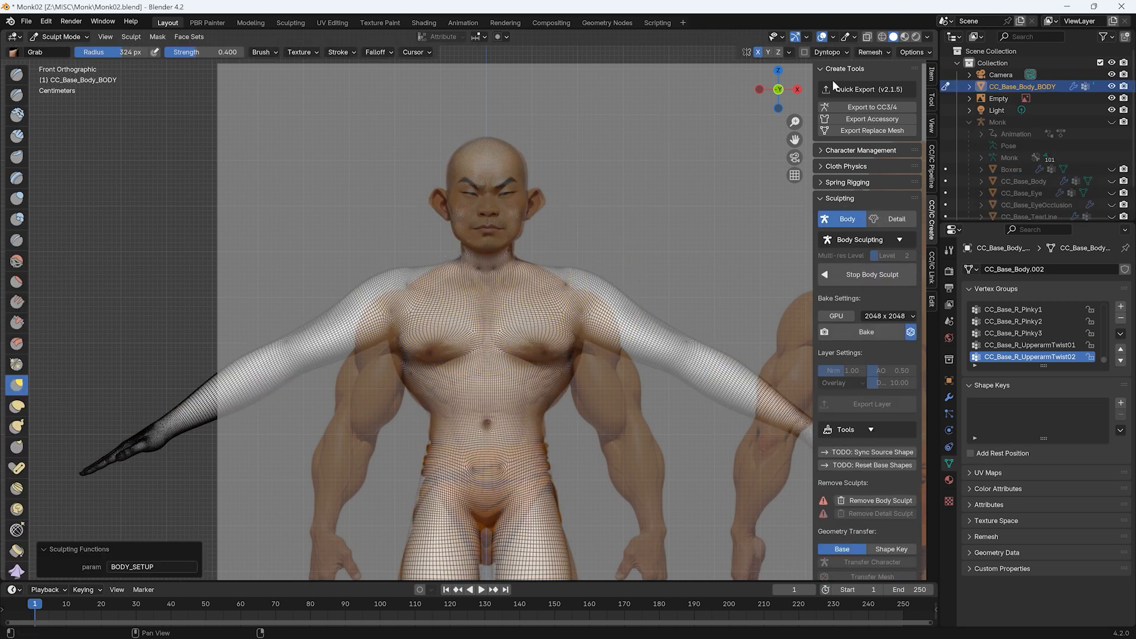
left_click(833, 38)
left_click(760, 238)
scroll(519, 240, "up", 2)
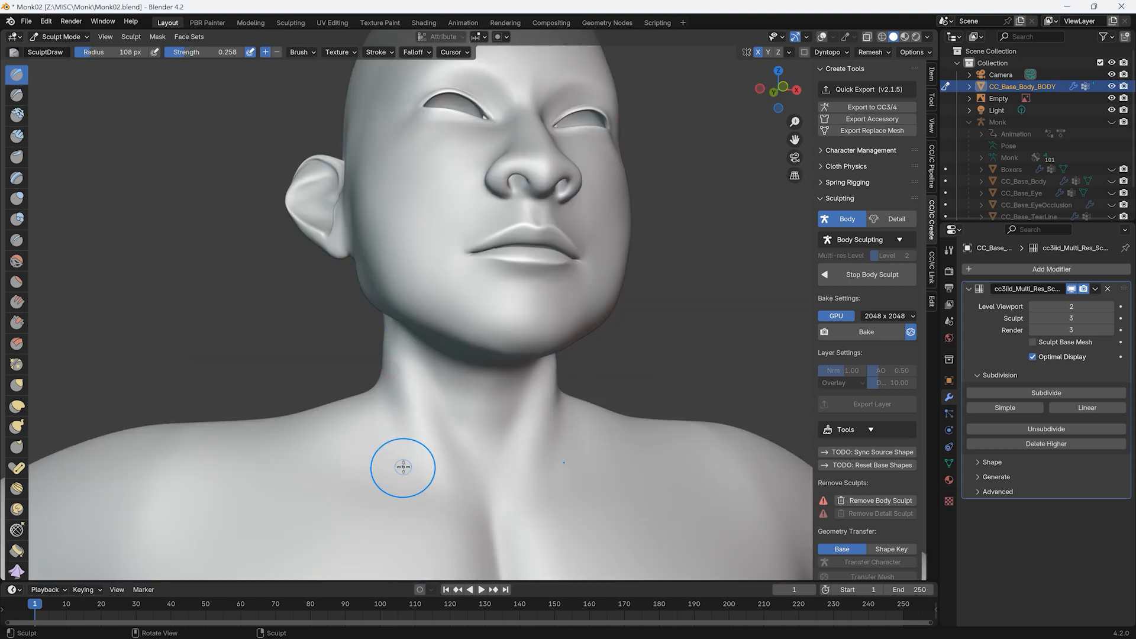
Sculpt the collarbone area with the Draw brush and add volume around the mouth with the Inflate/Deflate brush
left_click_drag(405, 469, 396, 460)
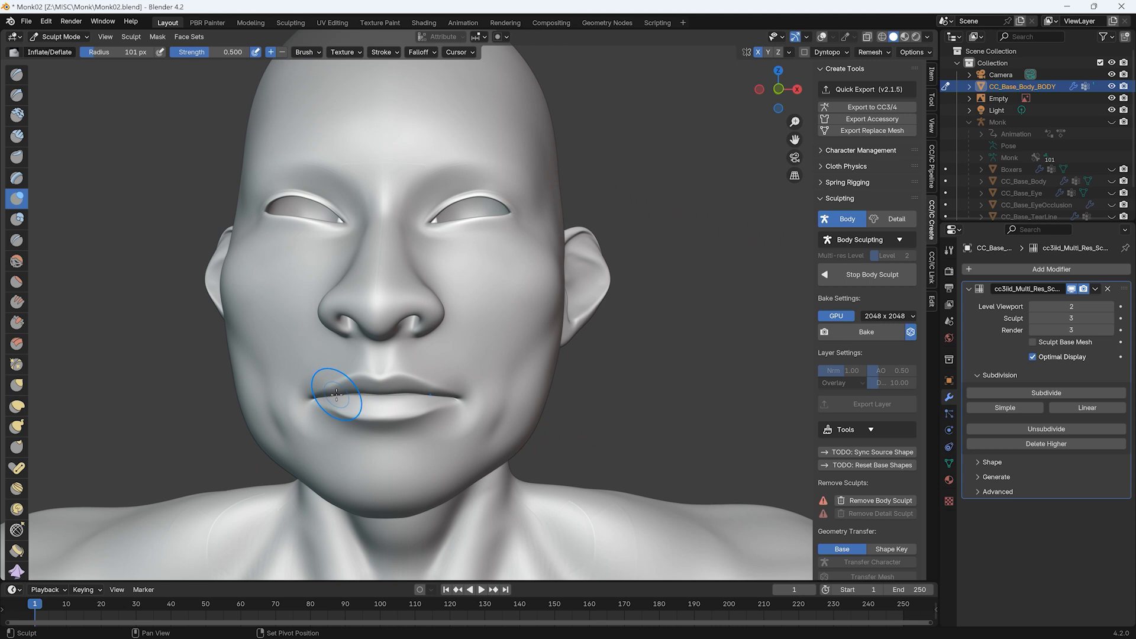
left_click_drag(419, 368, 424, 379)
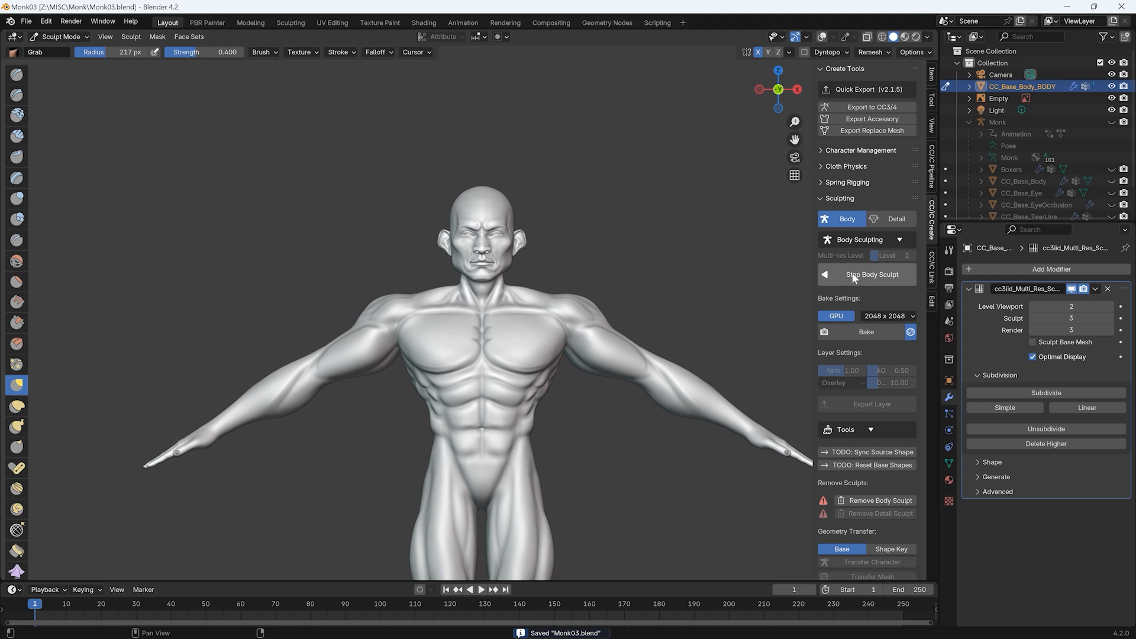
Set the bake resolution to 4096 x 4096 and bake the body sculpt onto the character
left_click(884, 315)
left_click(881, 416)
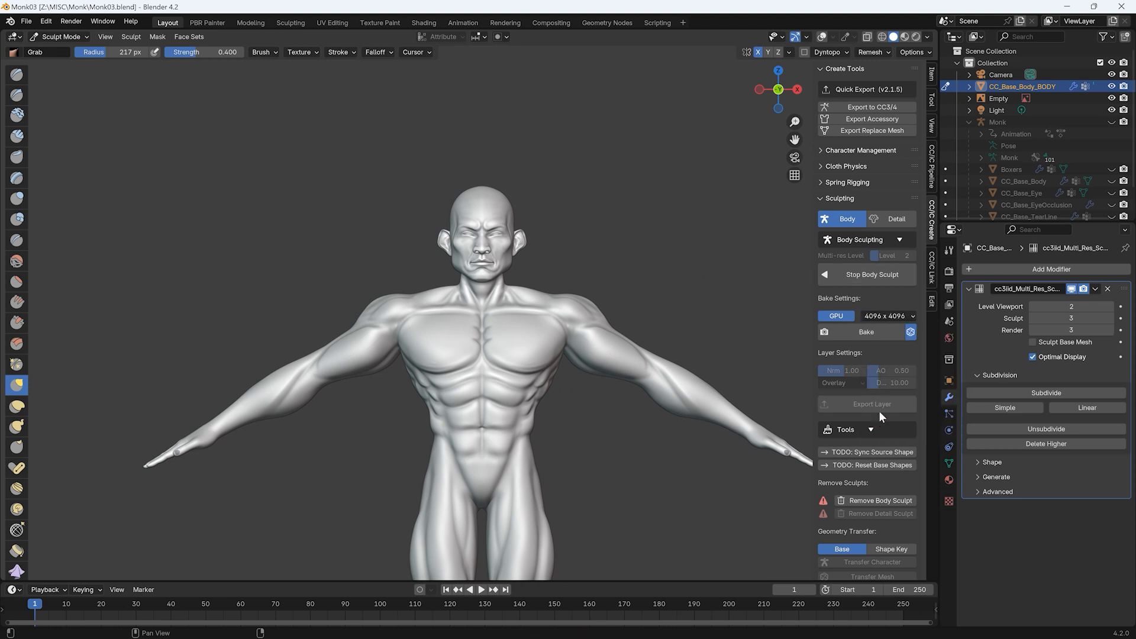
left_click(848, 333)
scroll(463, 267, "up", 3)
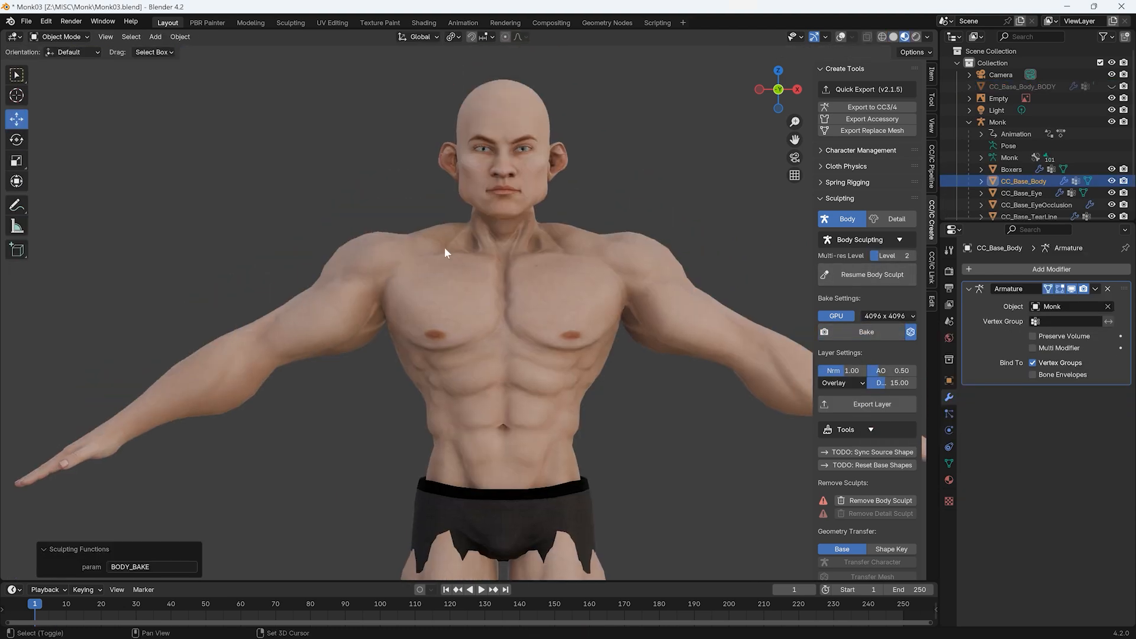
Export the baked character for CC3/4 as Monk03.fbx in the Monk folder
mouse_move(464, 272)
middle_mouse_down()
mouse_move(598, 291)
mouse_move(705, 284)
mouse_move(444, 271)
middle_mouse_up()
scroll(477, 281, "down", 3)
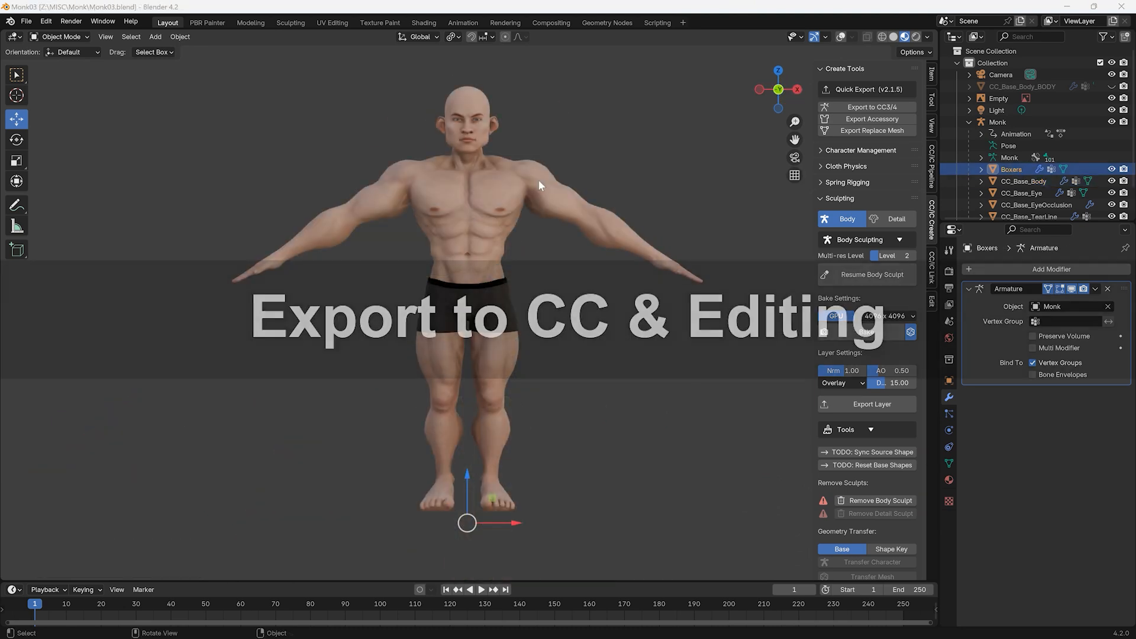
left_click(853, 108)
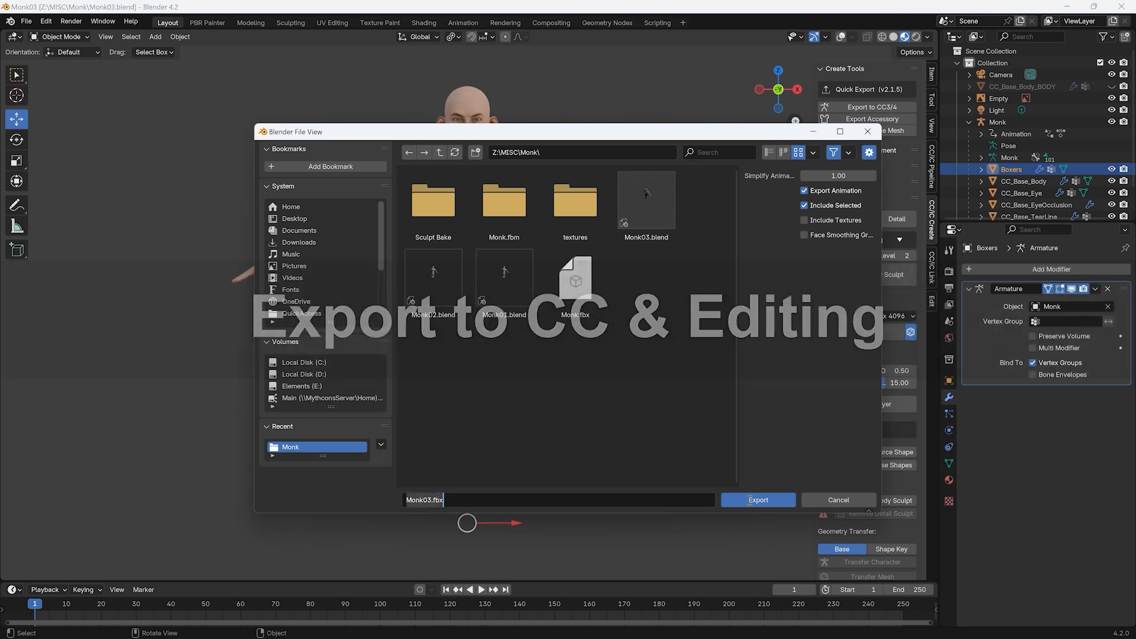
left_click(744, 499)
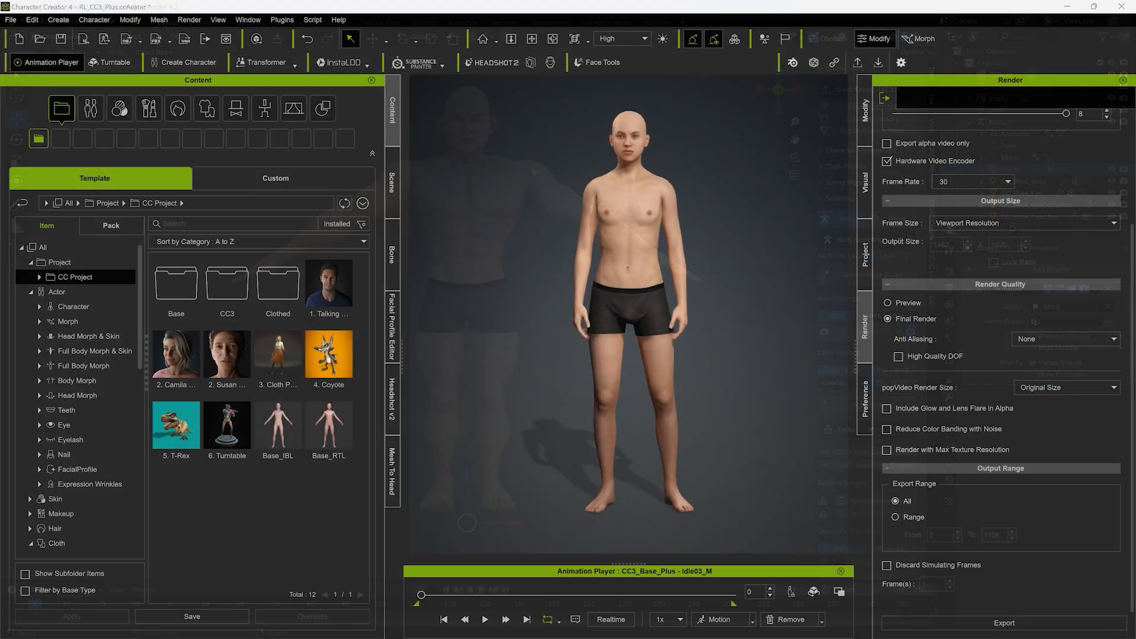
Switch to Character Creator, import Monk03.fbx through the Blender Pipeline plugin, and accept the listed asset types and cloth layers
left_click(287, 24)
mouse_move(347, 107)
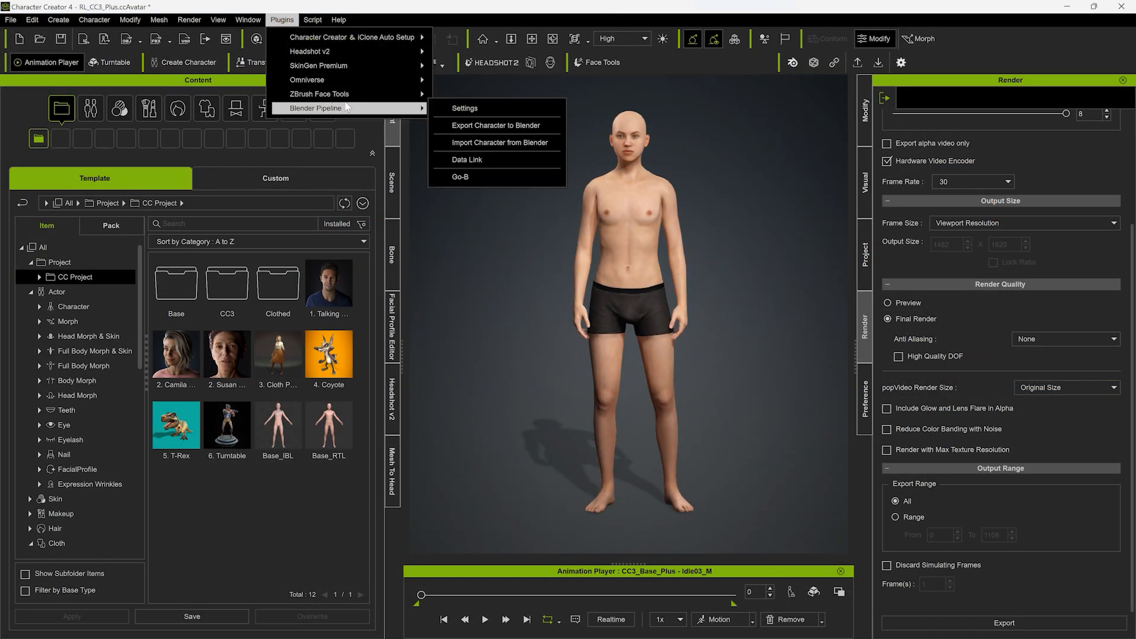
left_click(450, 142)
double_click(456, 155)
left_click(489, 342)
left_click(562, 349)
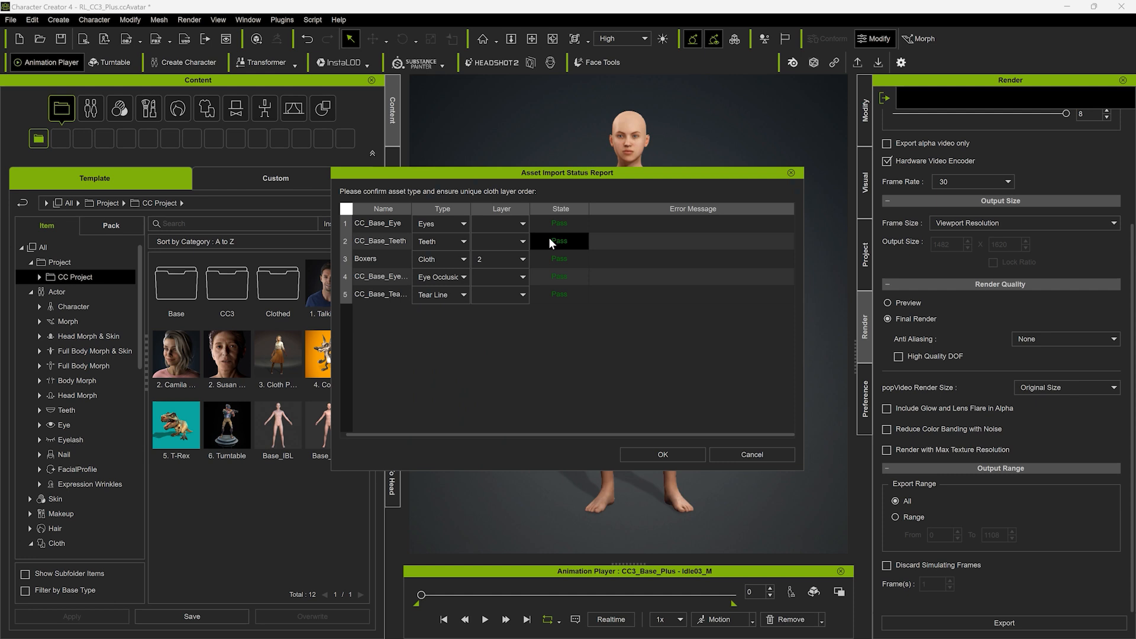
key("Return")
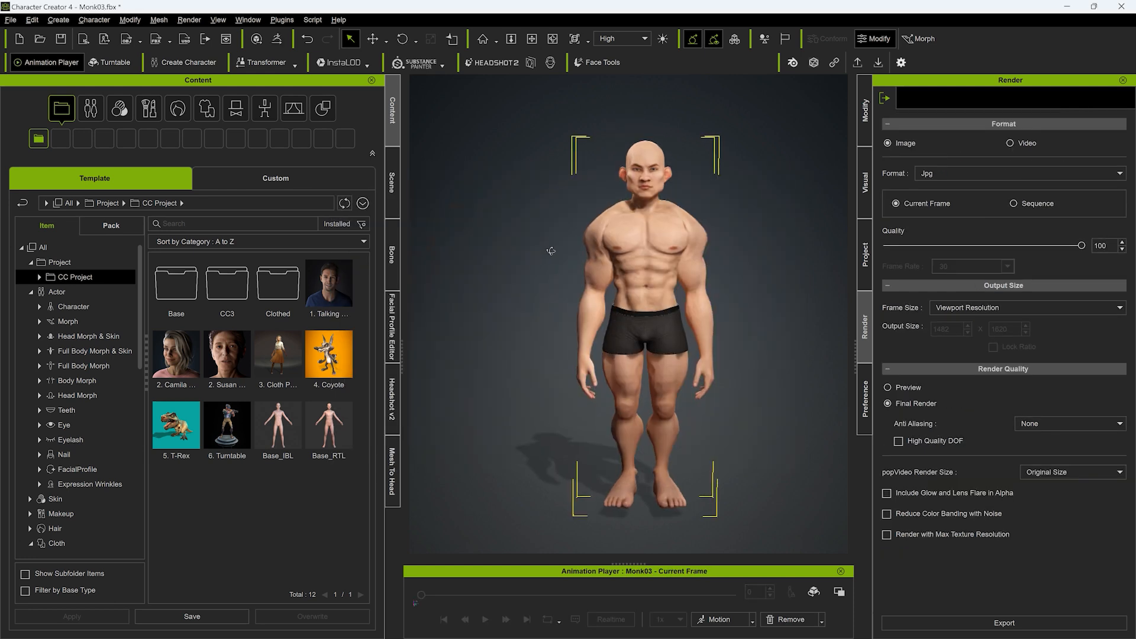
Check the body bone placement of the imported character with Adjust Bones, then leave bone editing
left_click(865, 108)
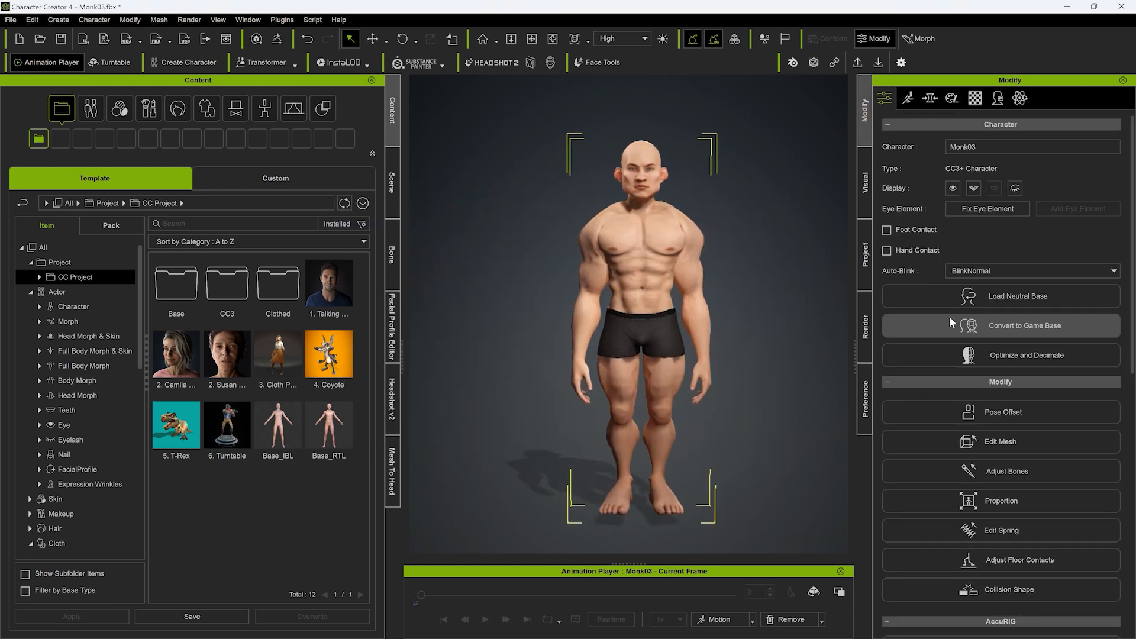
left_click(1006, 470)
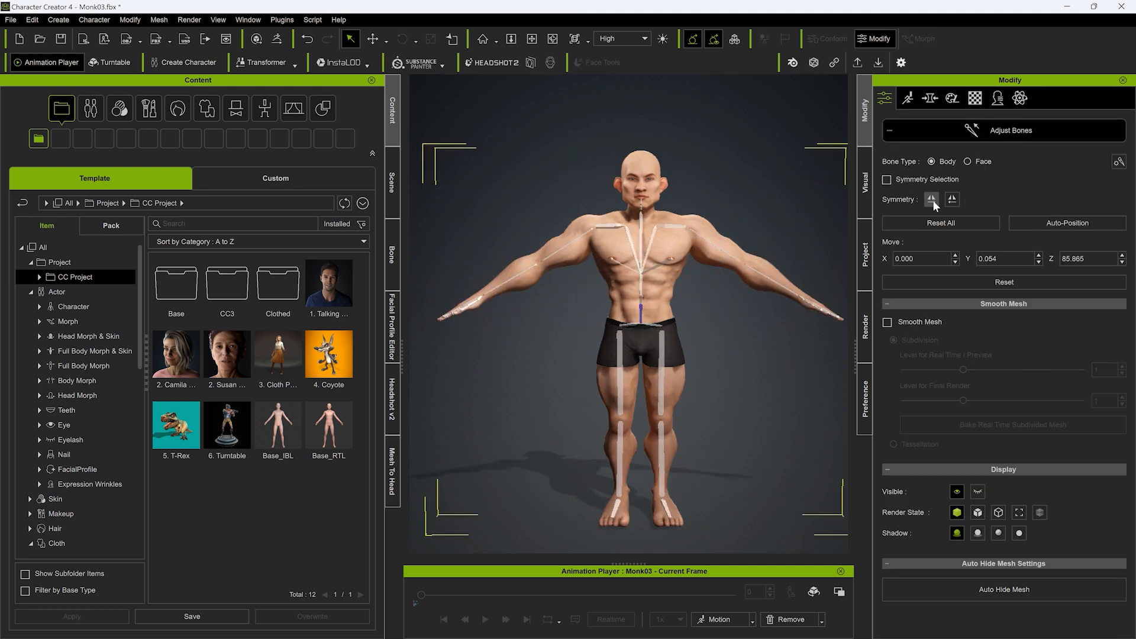
left_click(935, 133)
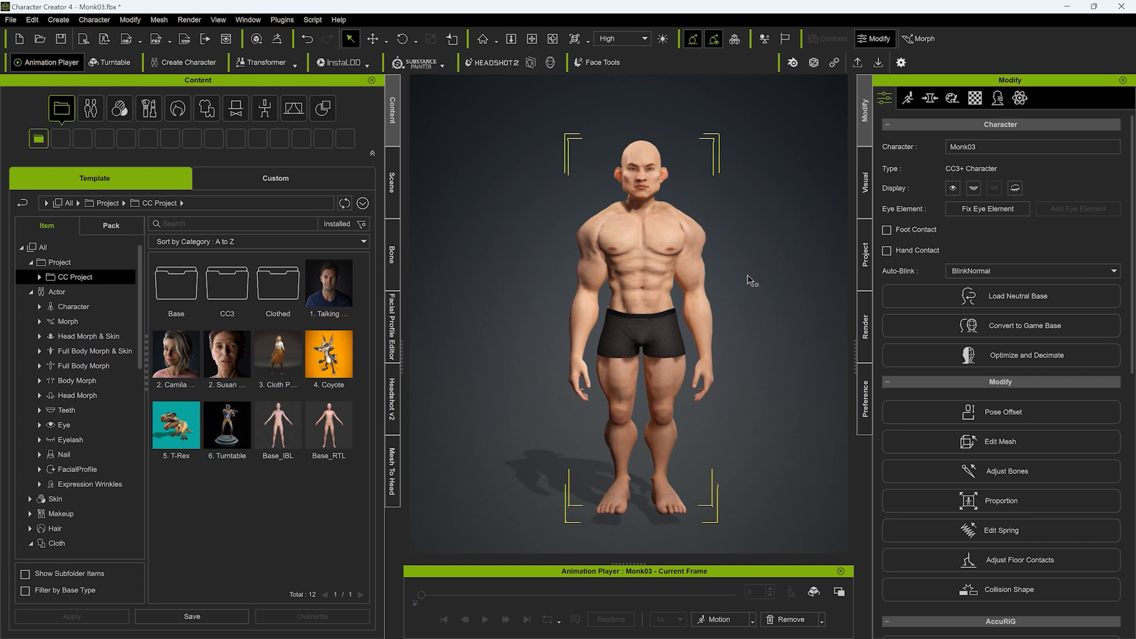
Start Edit Mesh on the character for the area around the ankles
scroll(629, 378, "up", 4)
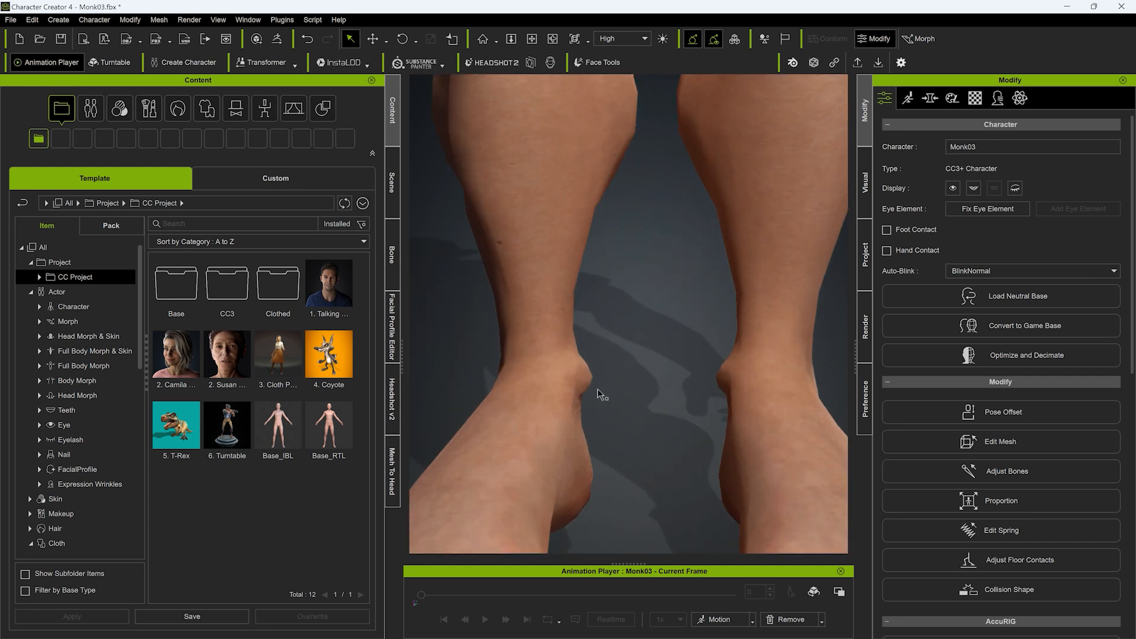
left_click(1000, 441)
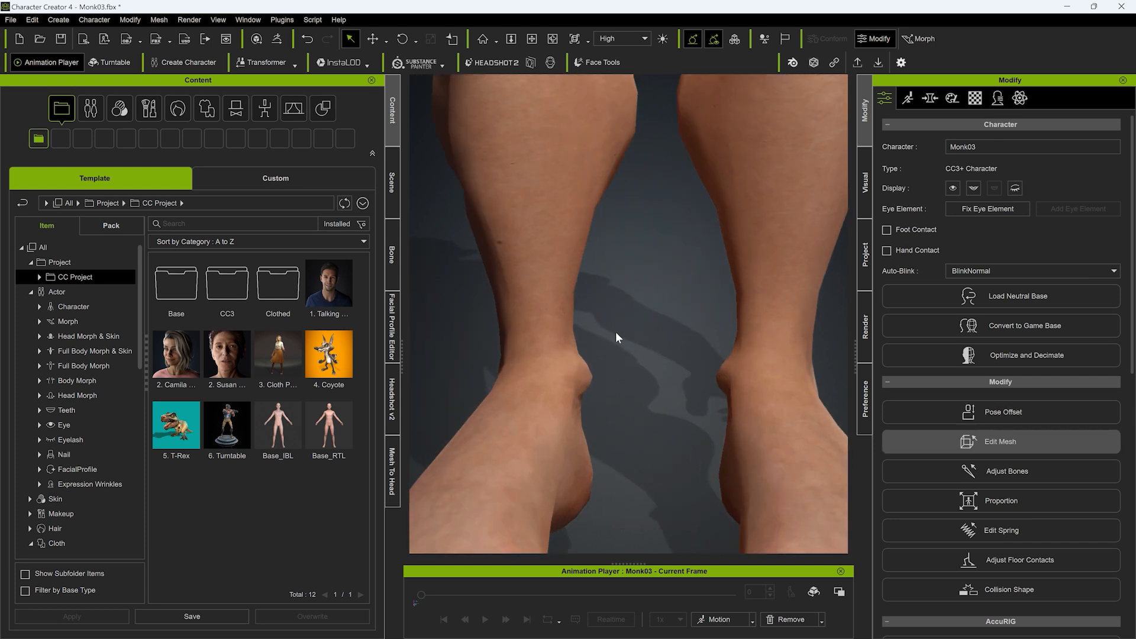
left_click(1107, 180)
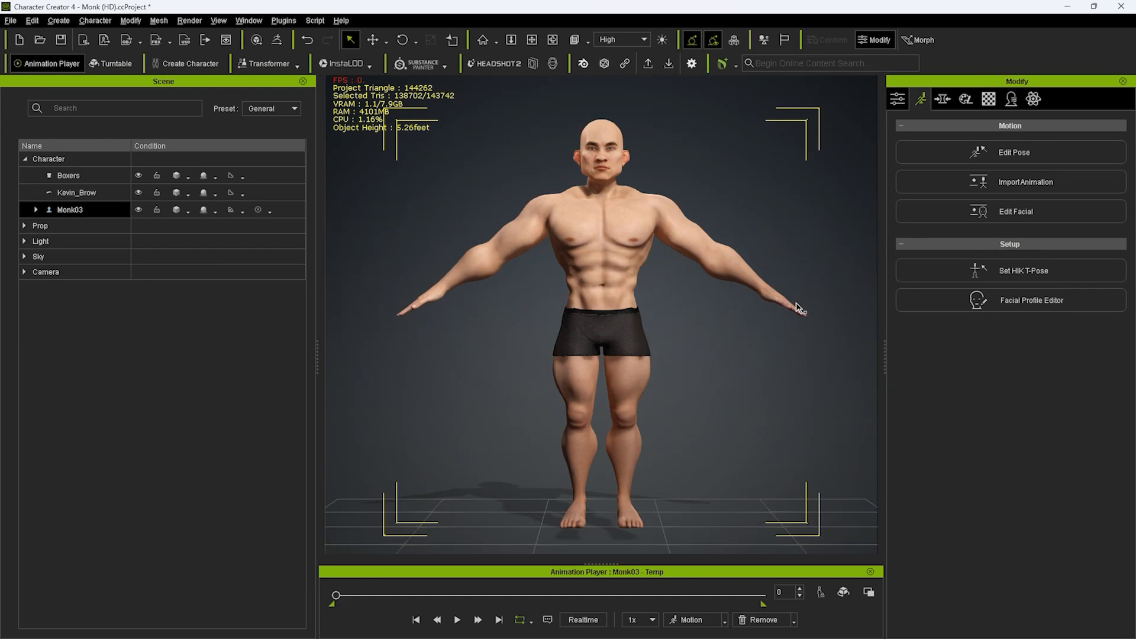
Set the HIK T-pose for the Monk03 character and close the T-pose editor
right_click_drag(691, 480, 757, 353)
right_click_drag(617, 342, 674, 331)
key("f")
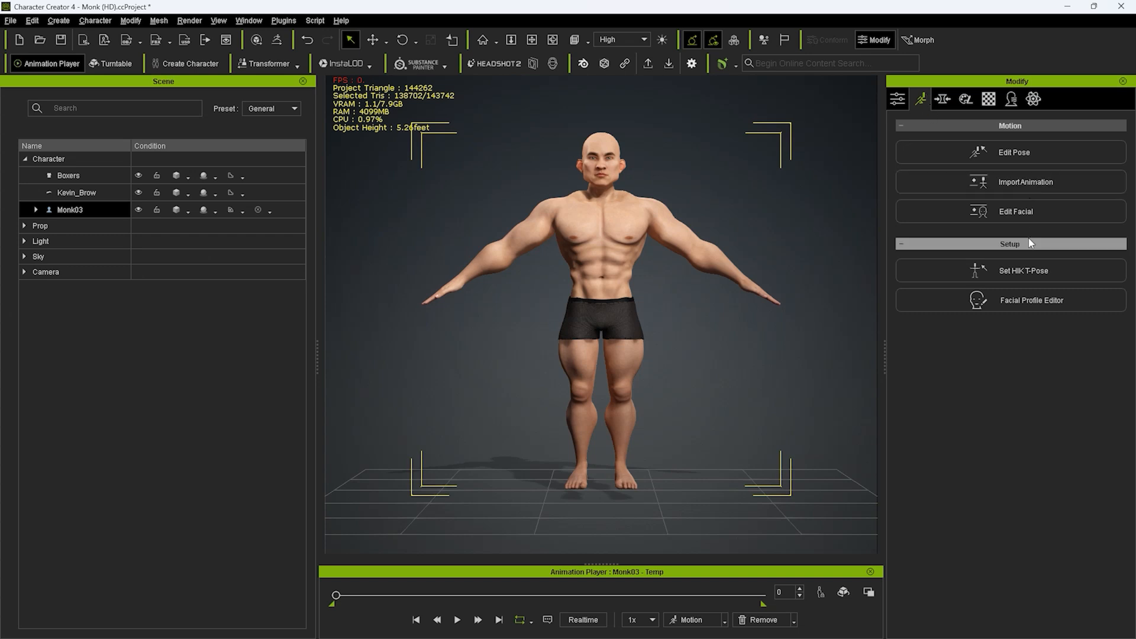
left_click(1045, 269)
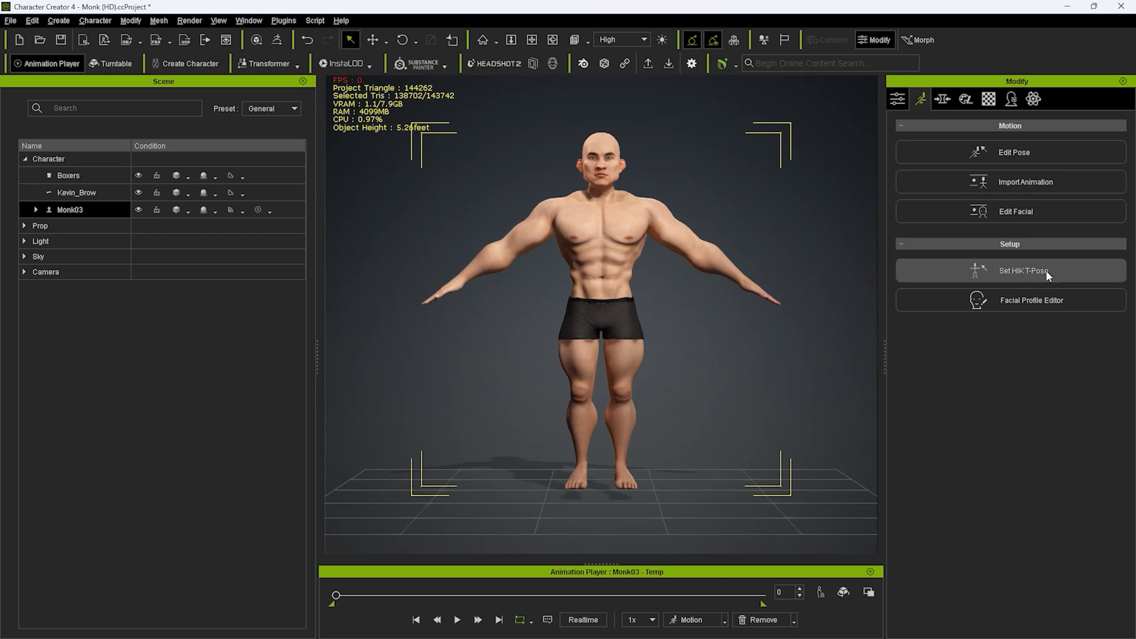
left_click(1046, 273)
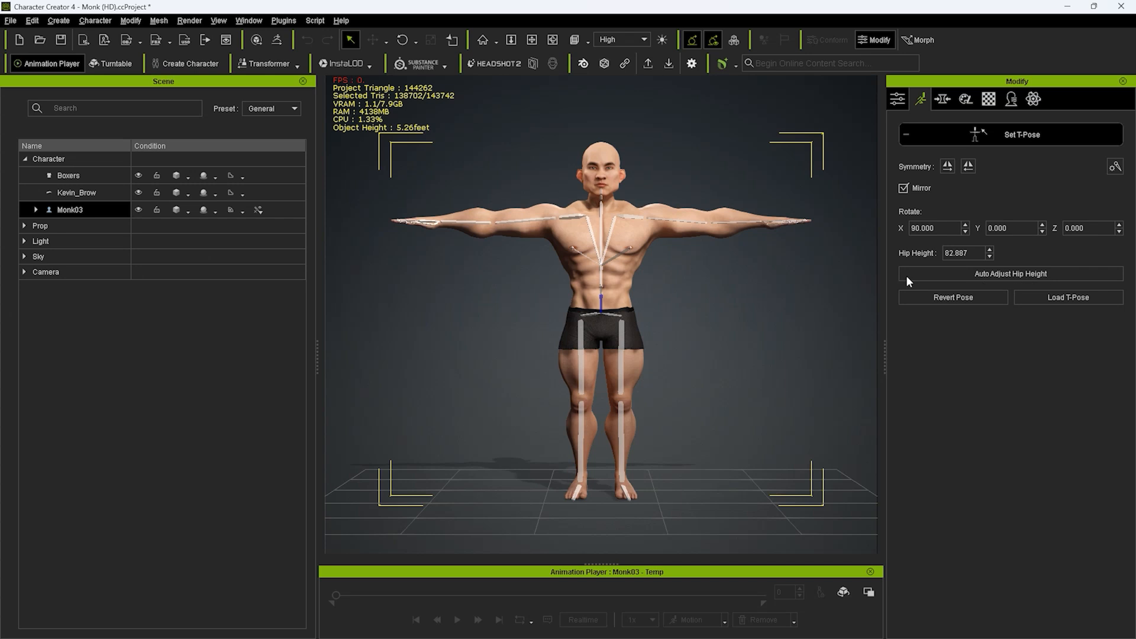
left_click(946, 137)
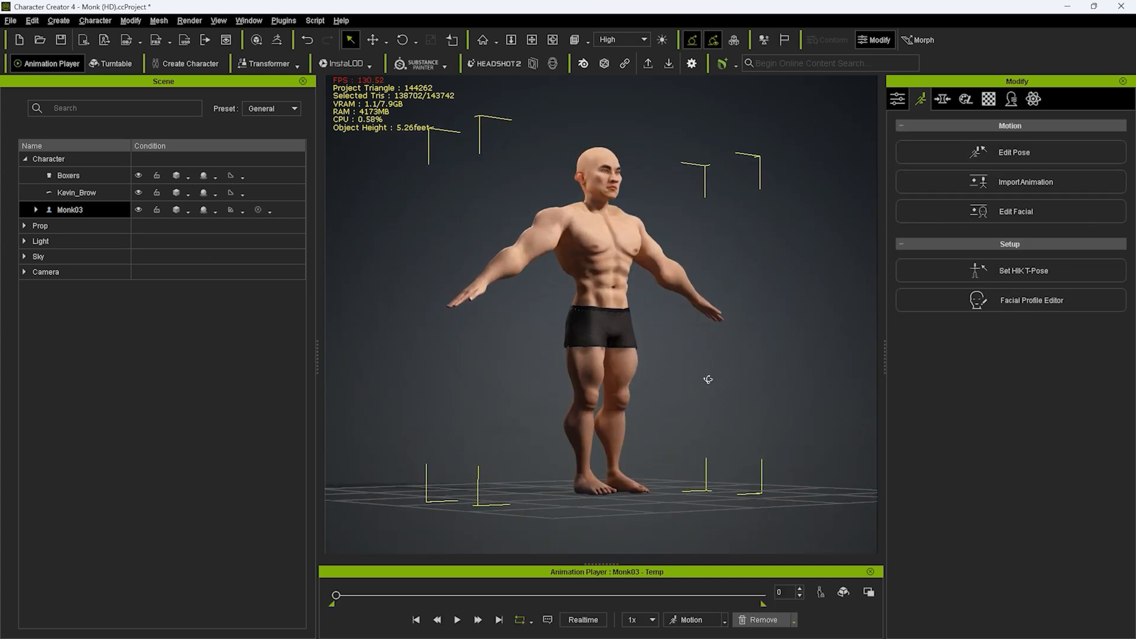